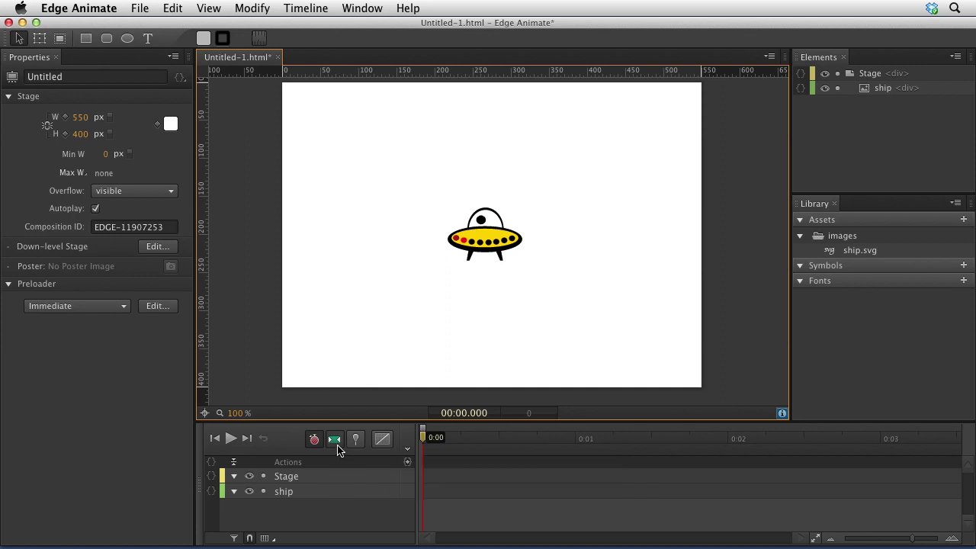
Step: Check the ship's div/img element type, keep it as div, and pick the Rectangle tool
click(498, 261)
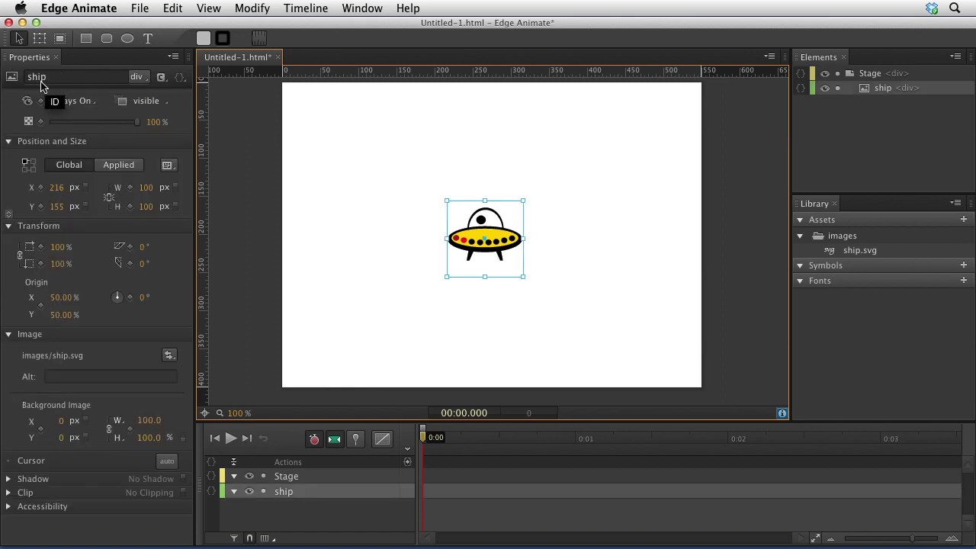
click(142, 89)
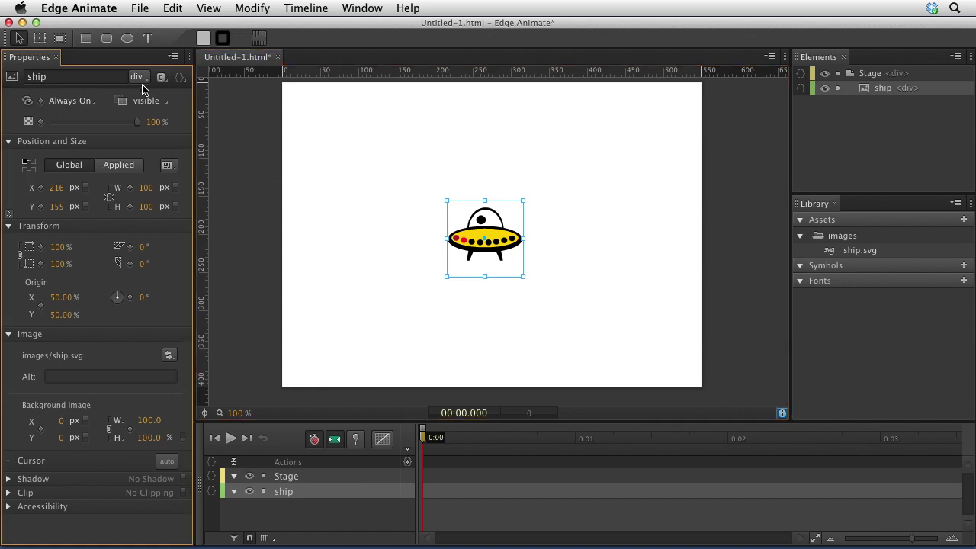
click(137, 79)
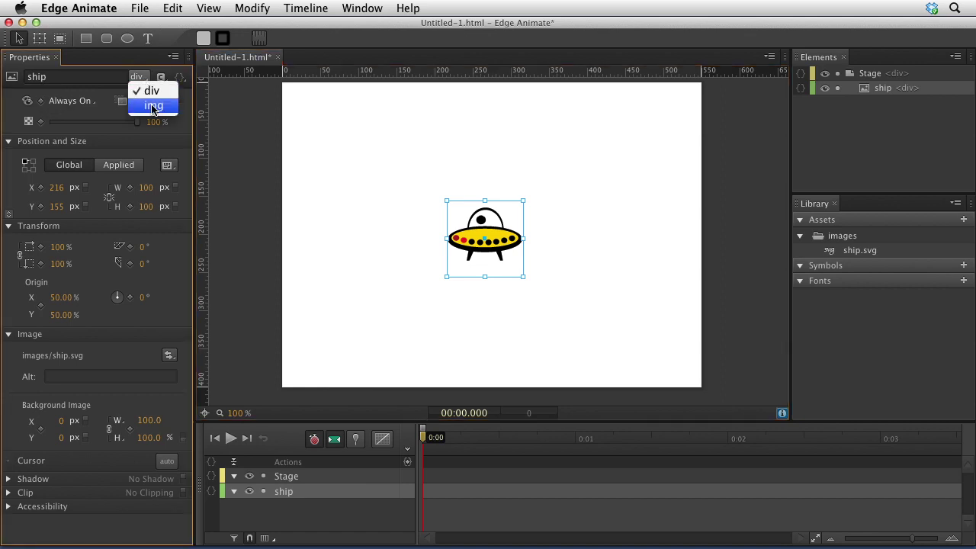
click(407, 184)
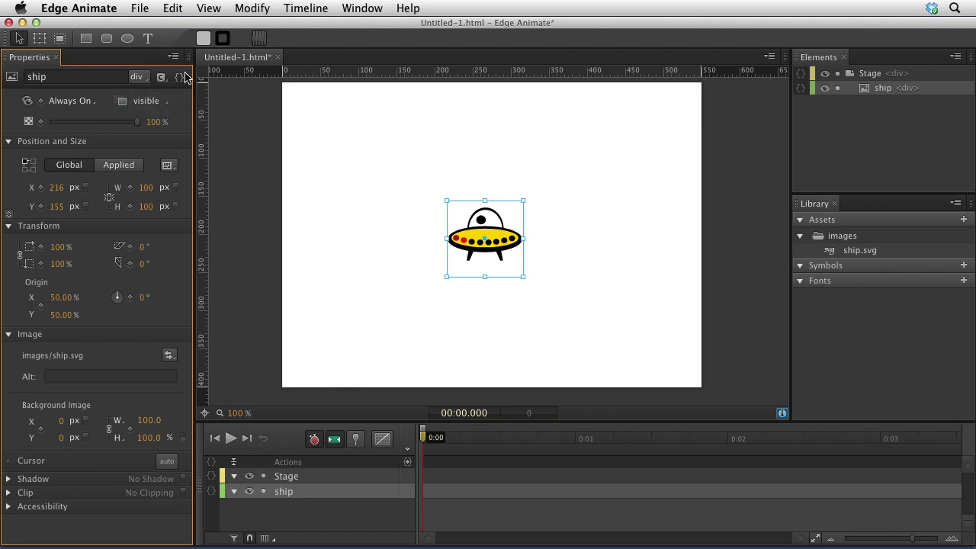
click(87, 40)
Step: Draw a grey 115×100 px Rectangle3 at X 54, Y 55, leaving its class name empty
drag(323, 121, 412, 201)
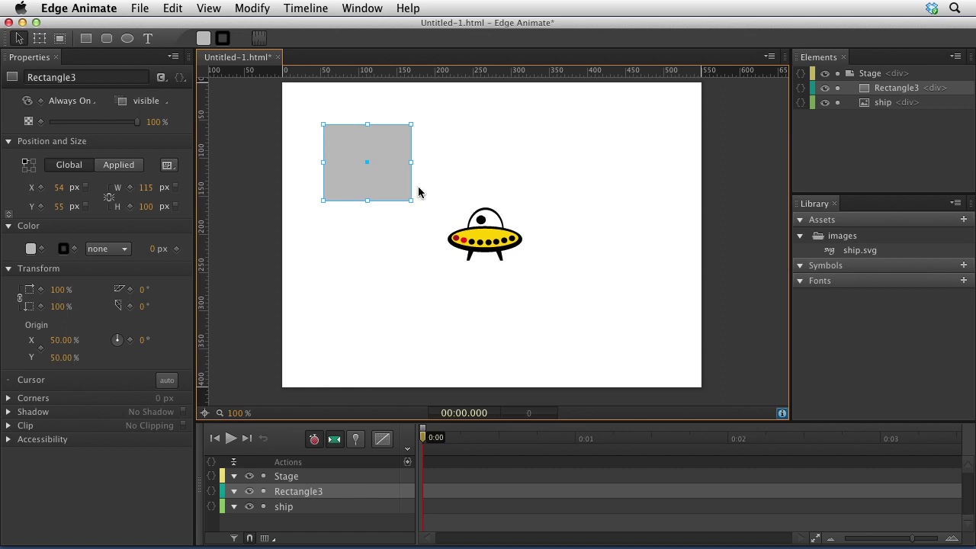
click(161, 78)
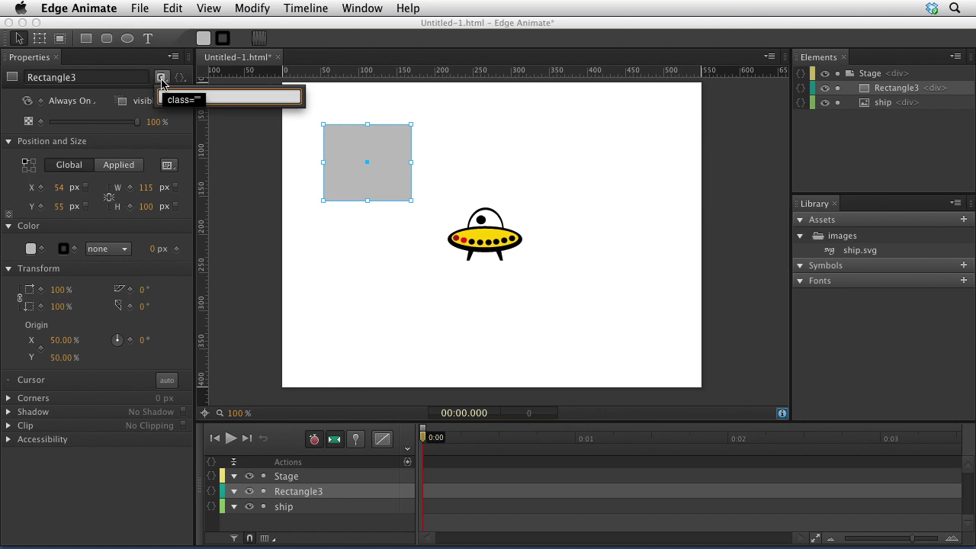
click(161, 79)
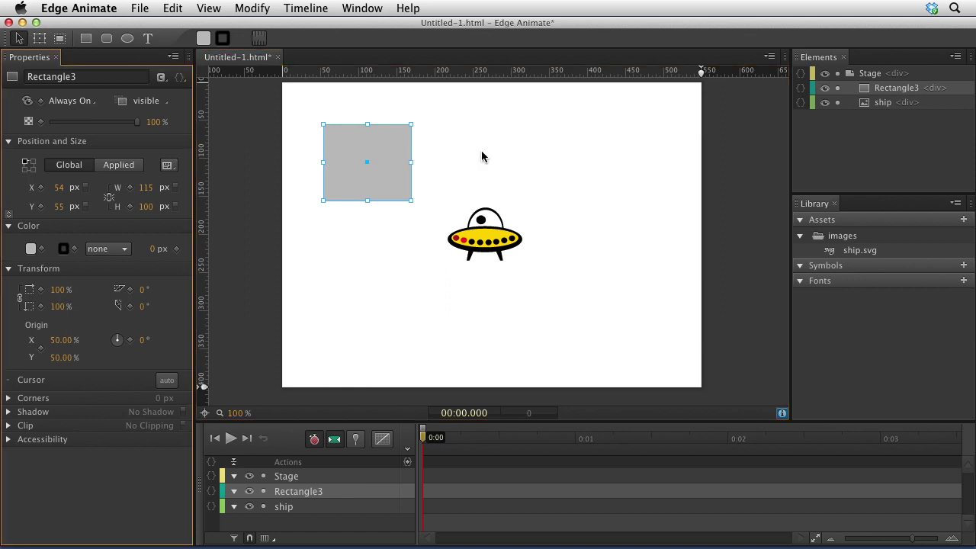
Step: Switch the stage's width and height units from px to 100 %
click(550, 157)
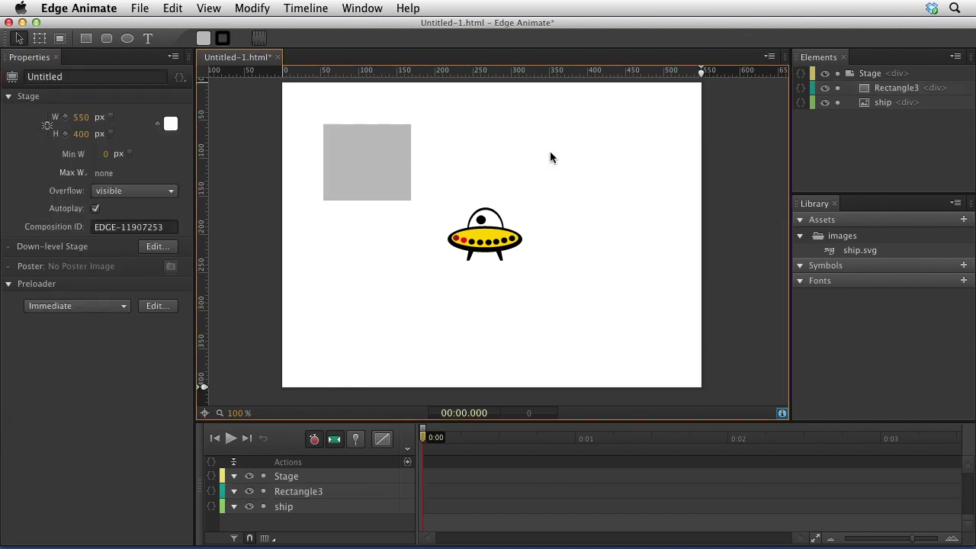
click(111, 119)
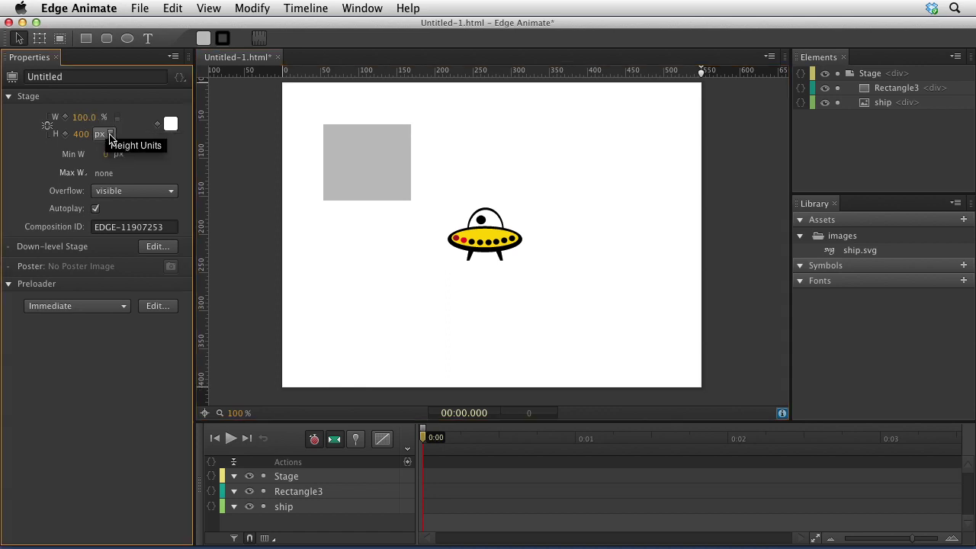
click(111, 135)
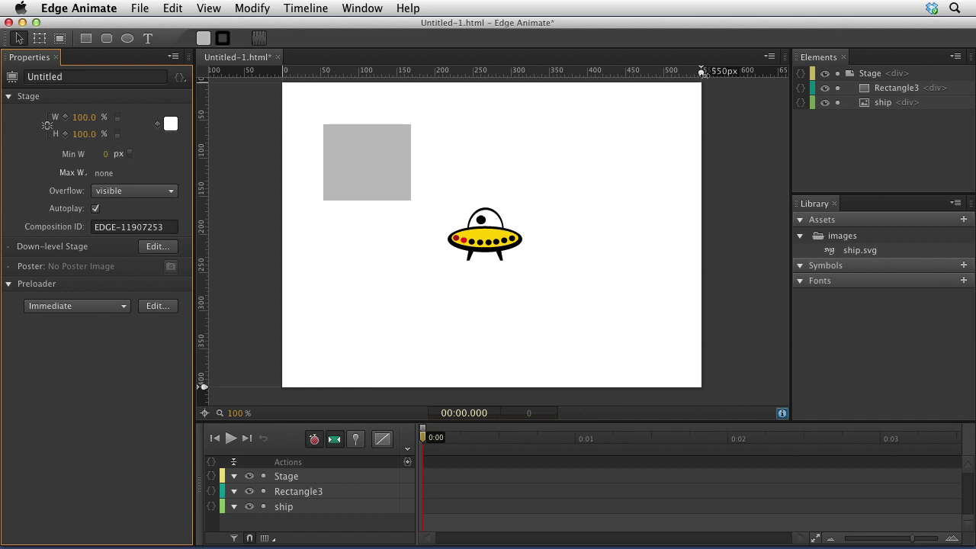
Step: Try different stage preview widths on the ruler, ending at 543 px wide
drag(702, 72, 622, 73)
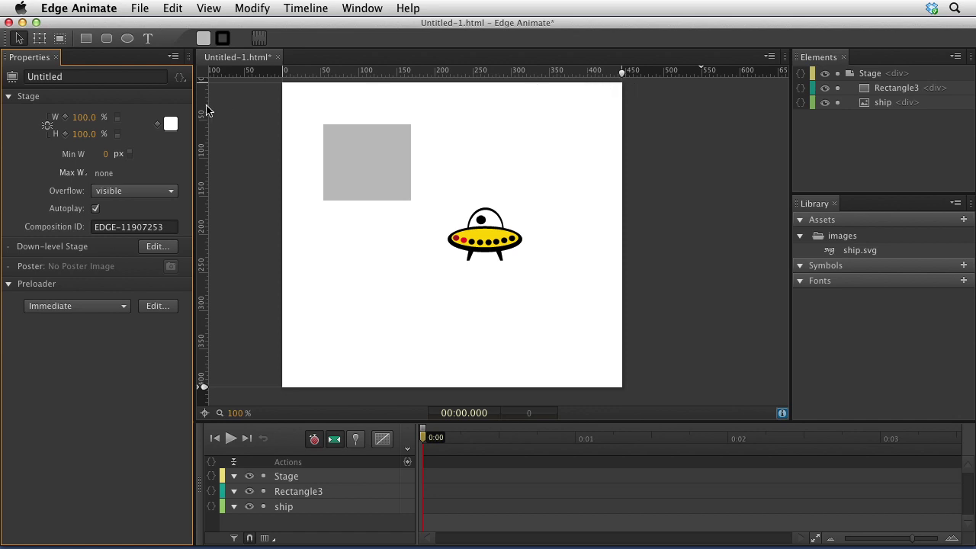
mouse_move(358, 76)
mouse_down()
mouse_move(361, 125)
mouse_move(363, 73)
mouse_up()
click(251, 7)
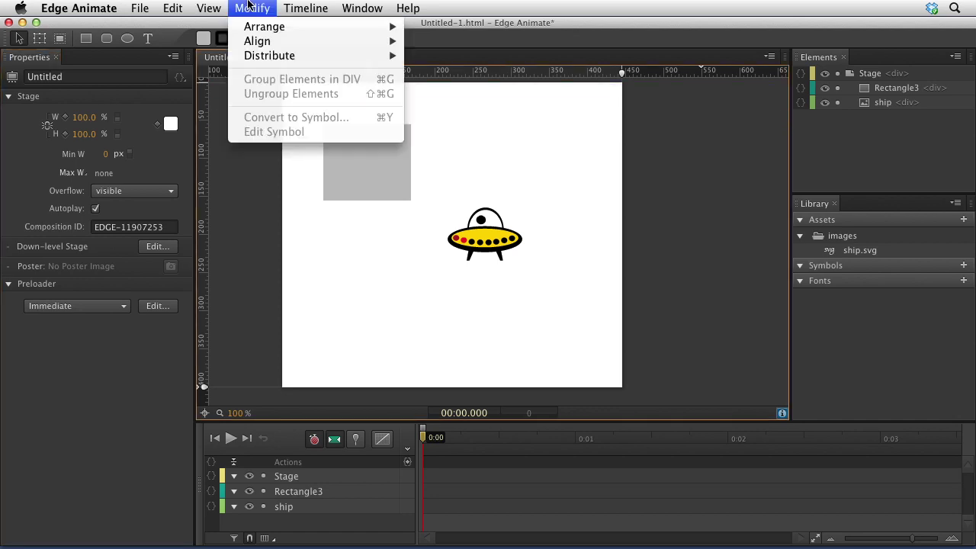
mouse_move(208, 7)
drag(621, 72, 715, 71)
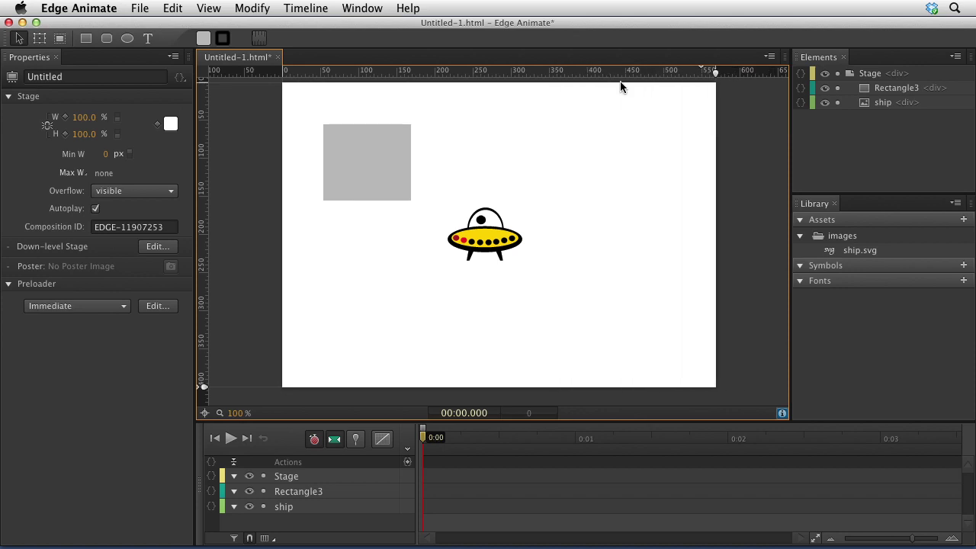
Step: Set Rectangle3's X position to 9.5 %, test by resizing the stage, and preview in Safari
click(367, 148)
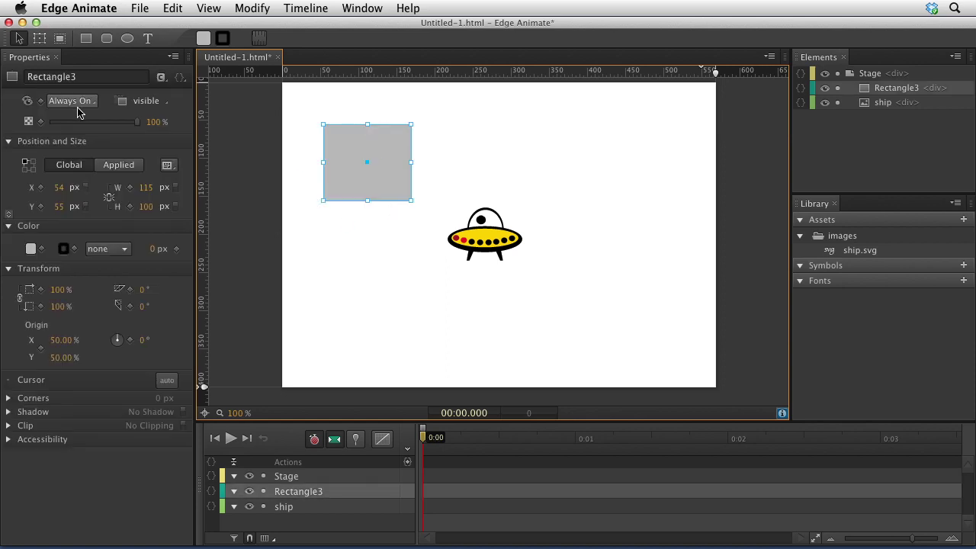
click(84, 189)
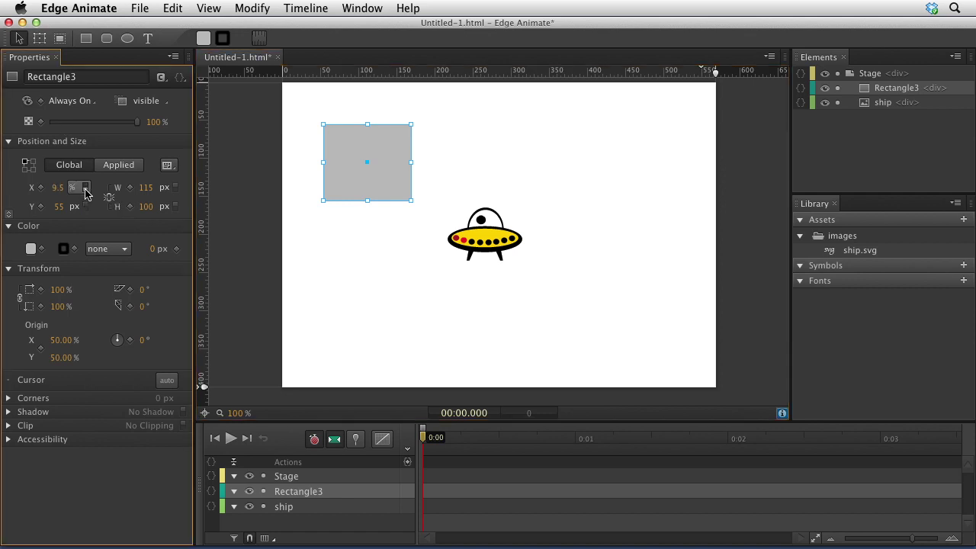
drag(714, 88, 765, 88)
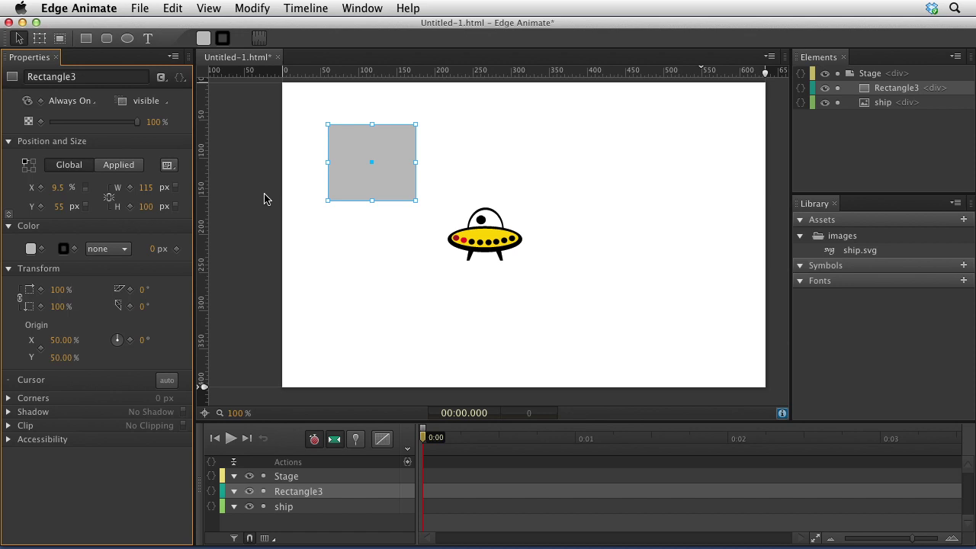
key(super+Return)
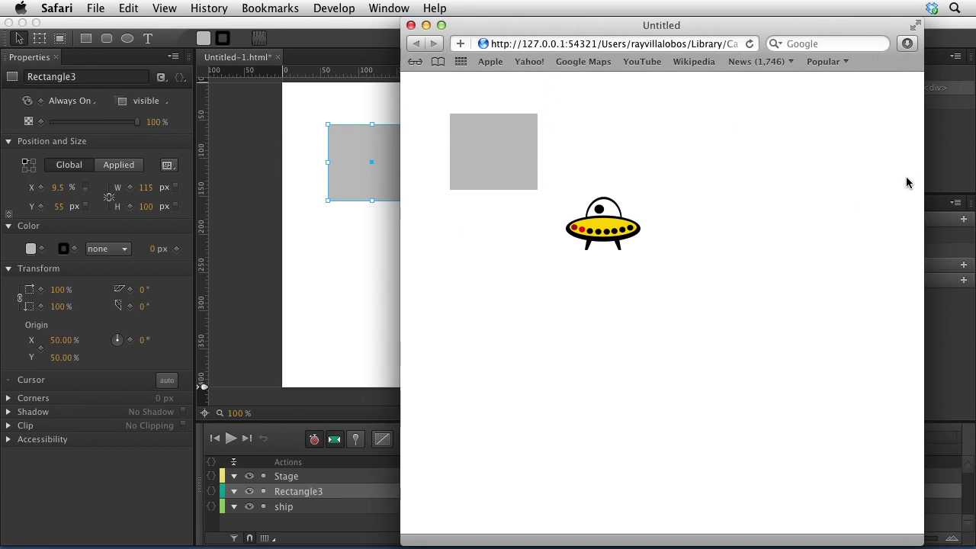
Step: Narrow the Safari preview window to test the layout, then return to Edge Animate
drag(923, 290, 834, 301)
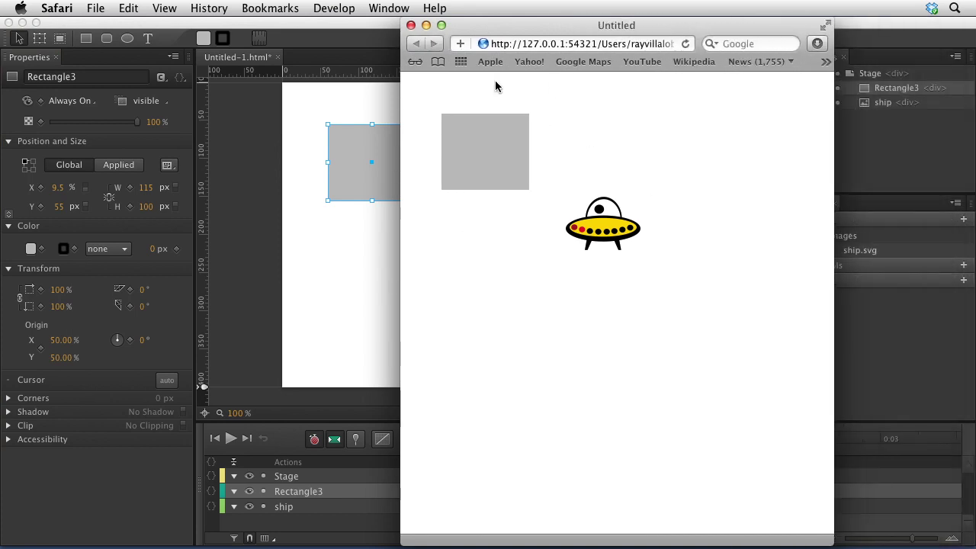
click(340, 208)
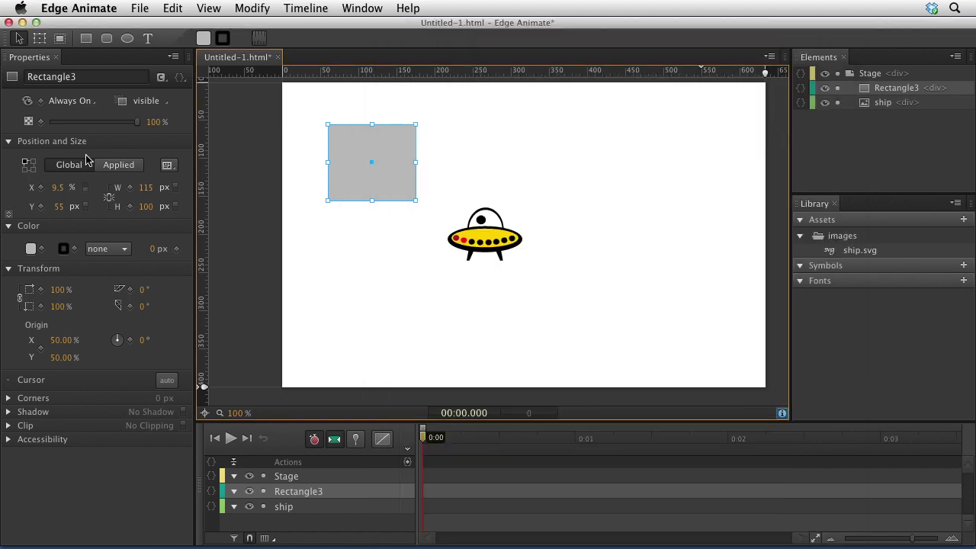
Step: Move Rectangle3 to the stage's lower right, at X 75.4 % and Y 275 px
click(33, 163)
click(25, 172)
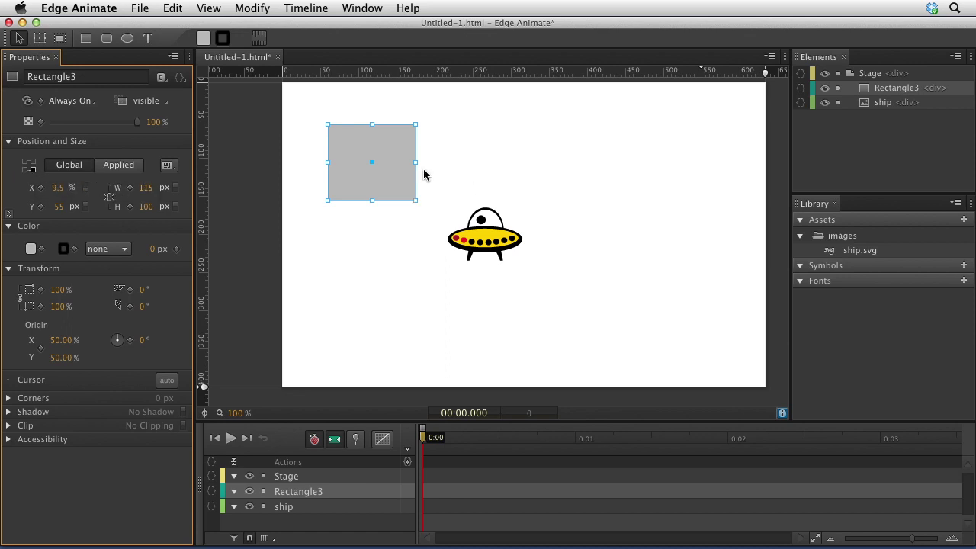
drag(409, 148, 735, 150)
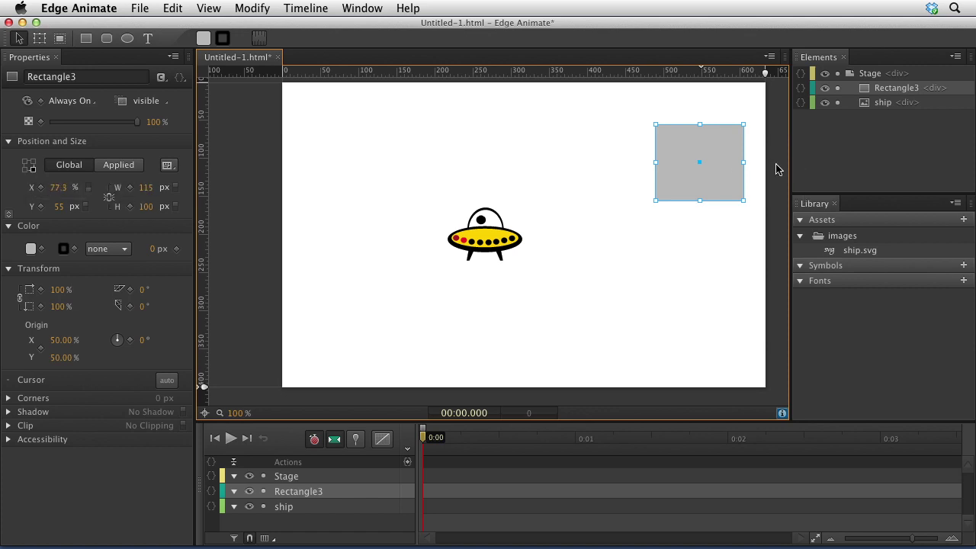
drag(729, 160, 727, 322)
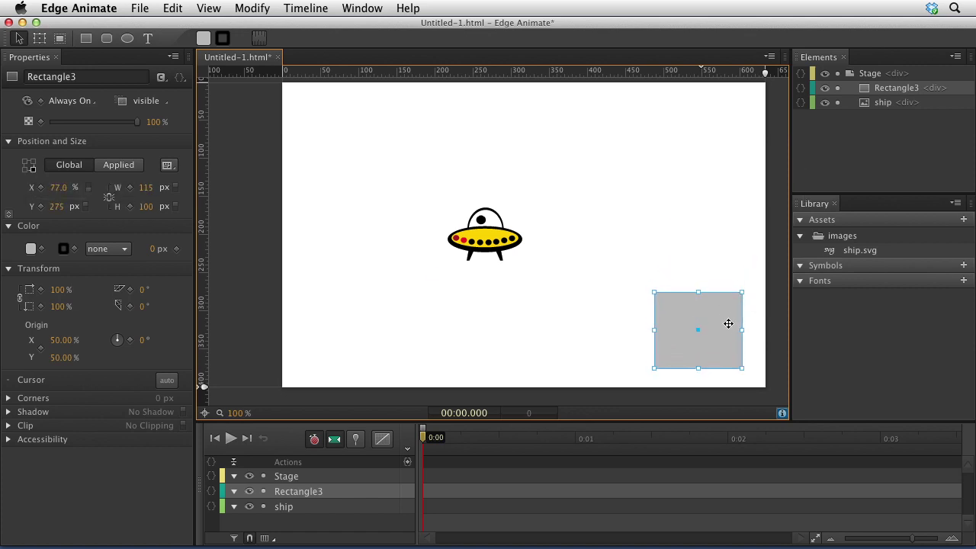
Step: Narrow the stage preview to check Rectangle3 keeps its proportional position
click(690, 240)
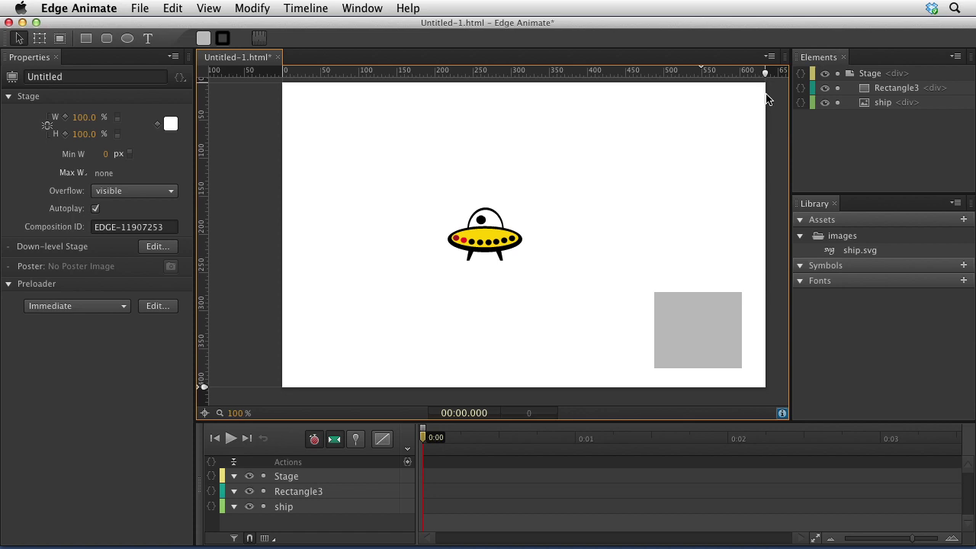
drag(764, 72, 726, 94)
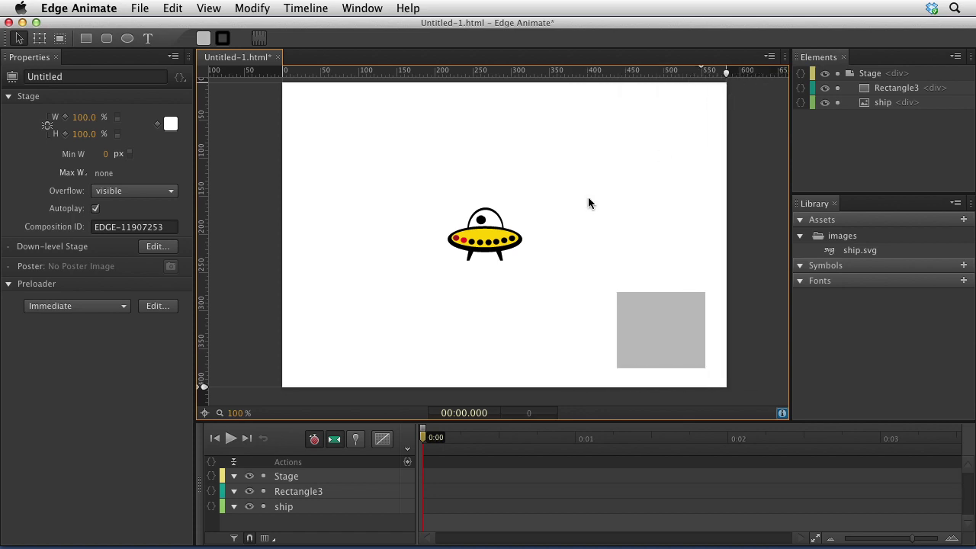
click(626, 320)
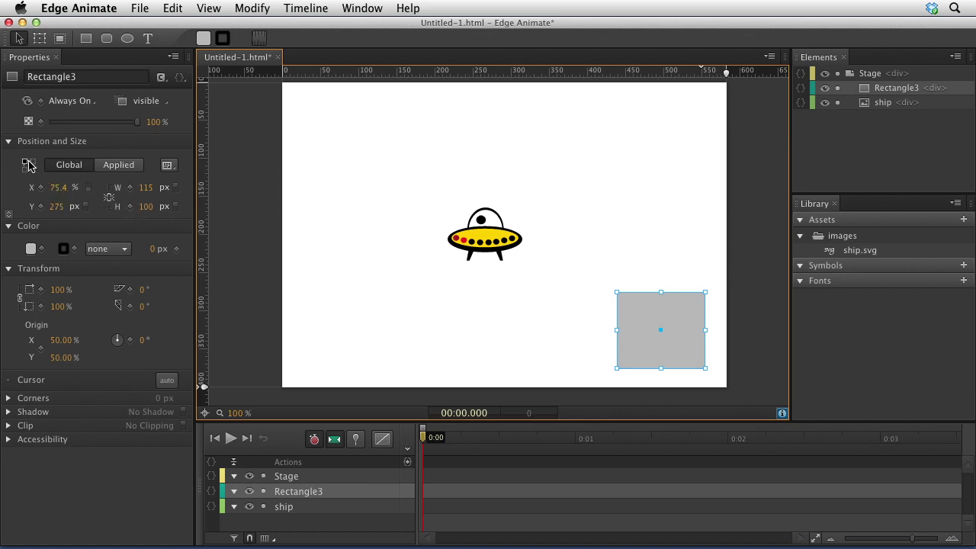
Step: Move Rectangle3 to X 11.8 %, Y 44 px and make its width 19.8 %, tested on a wider stage
drag(627, 315, 355, 144)
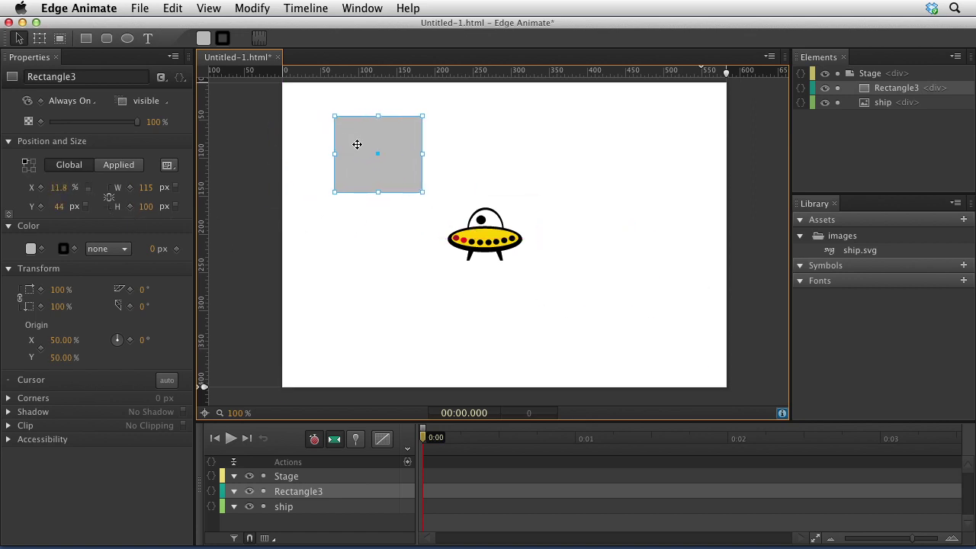
click(175, 192)
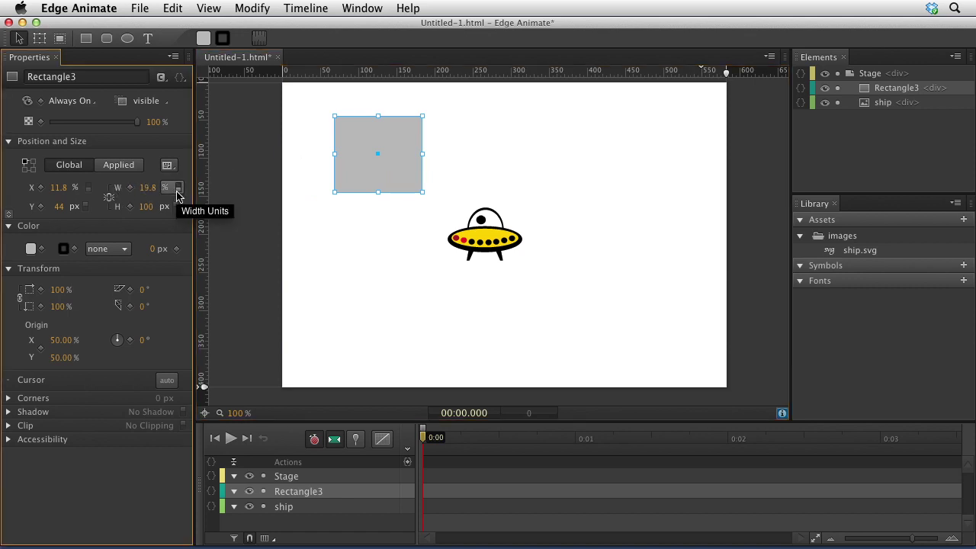
drag(726, 101, 748, 107)
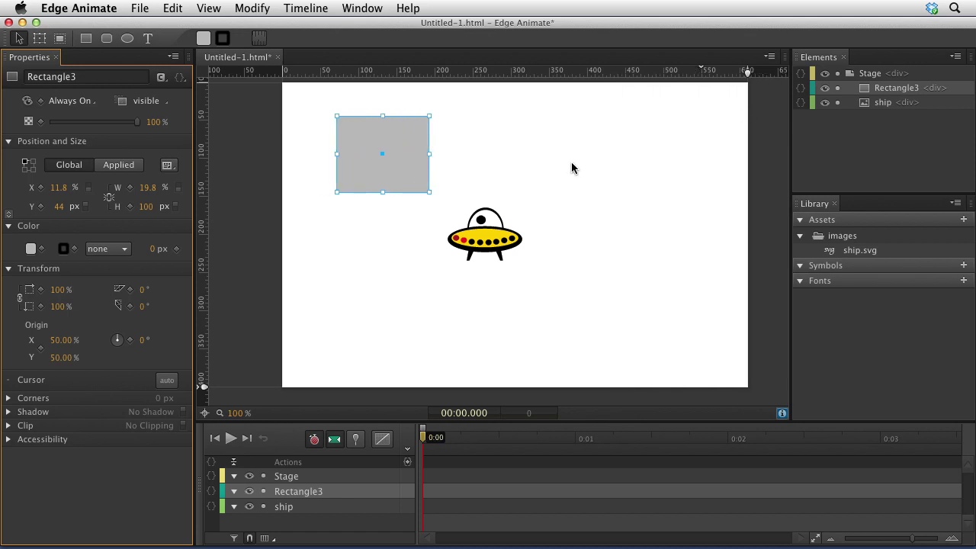
click(505, 234)
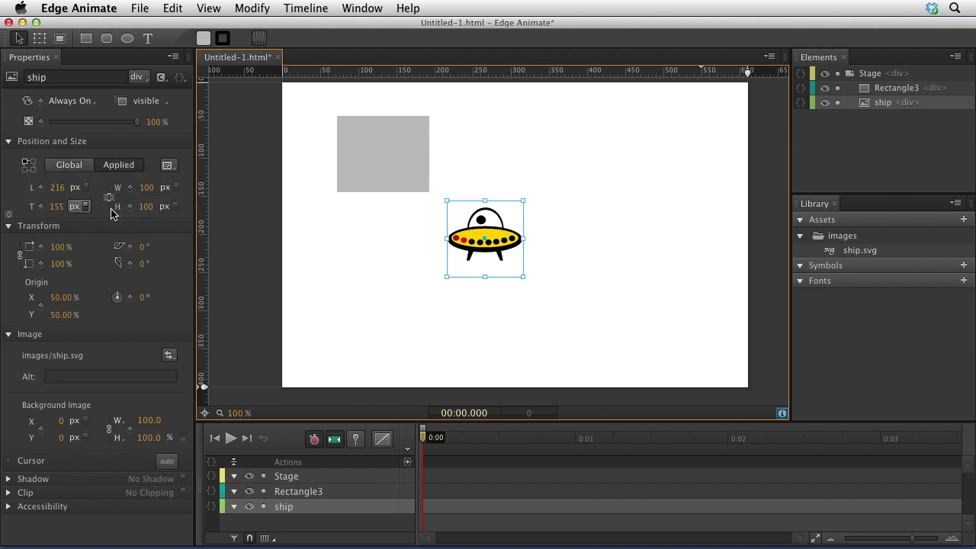
Step: Scale the ship to 164 % (164×164 px) and bring up its Layout Preset panel
click(69, 166)
click(118, 165)
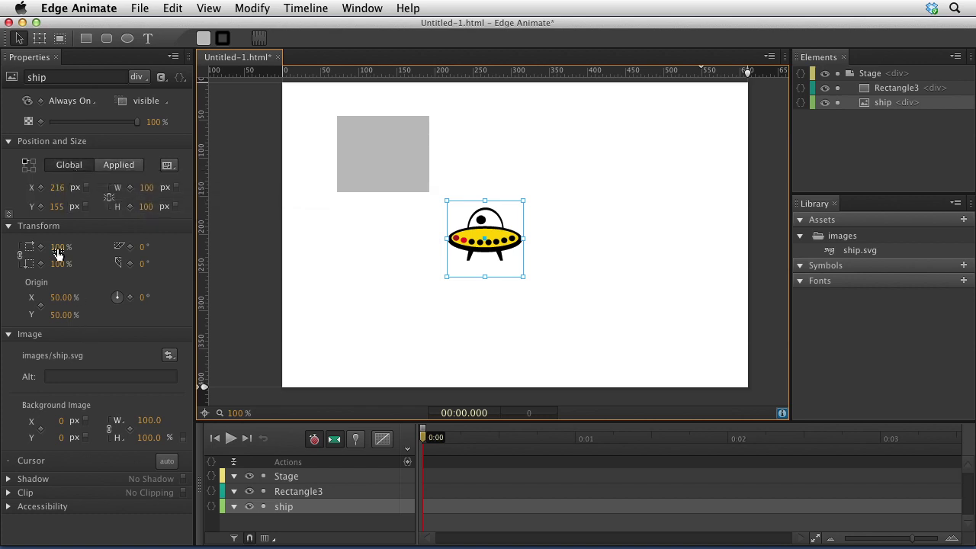
mouse_move(74, 264)
mouse_down()
mouse_move(84, 265)
mouse_move(72, 264)
mouse_up()
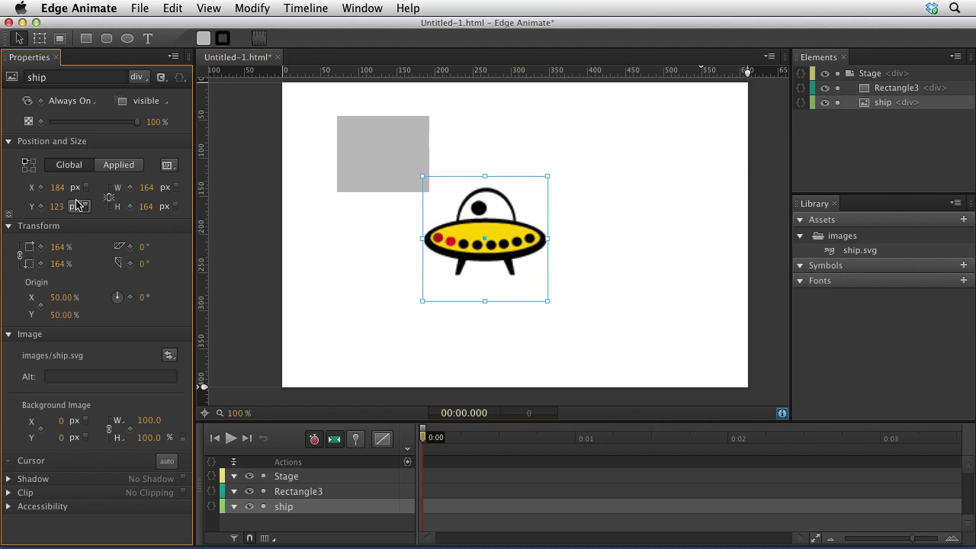
click(88, 168)
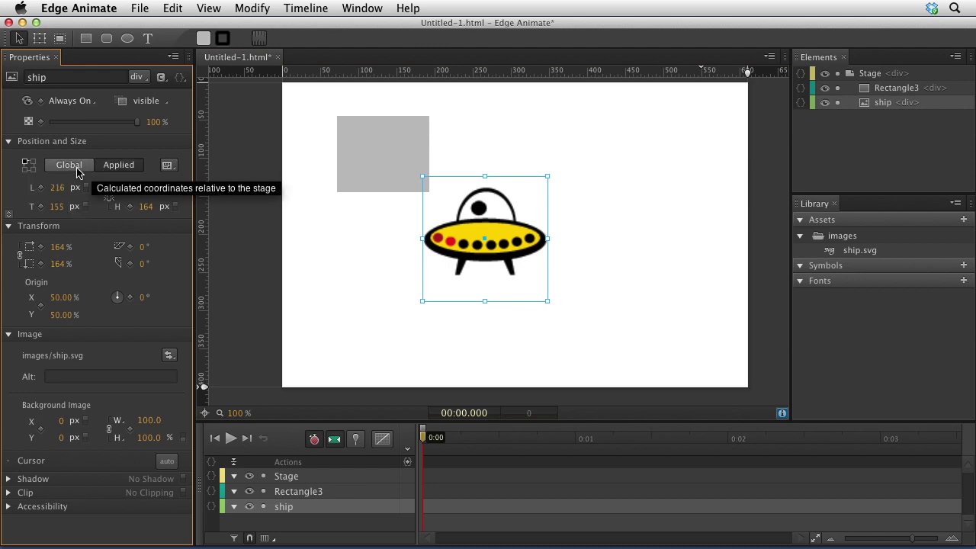
click(168, 167)
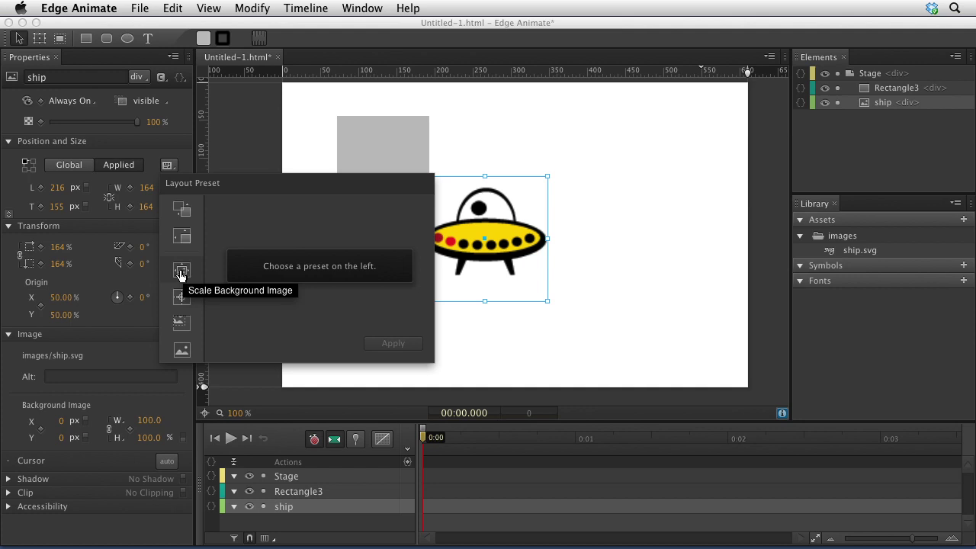
Step: Preview the ship's Scale Position preset, then open and close Rectangle3's presets without applying any
click(182, 211)
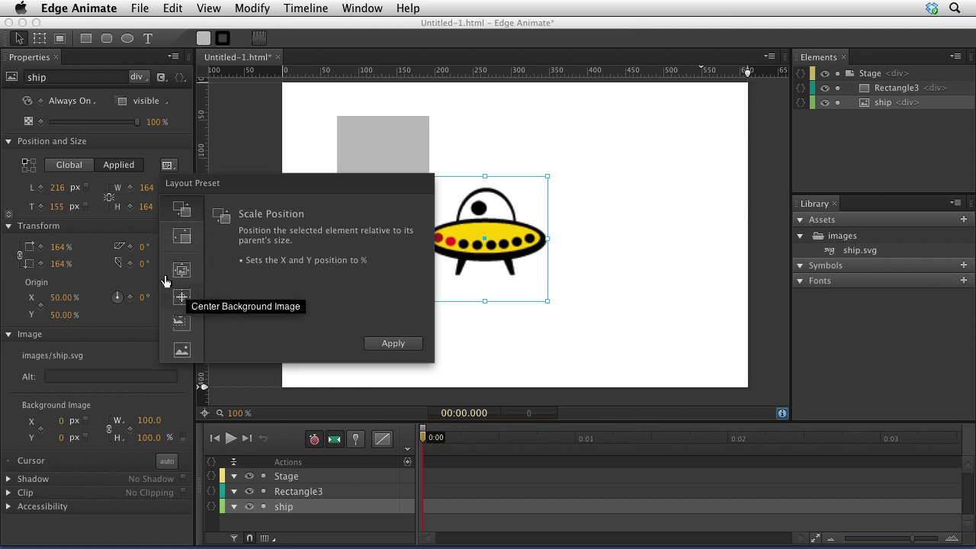
click(399, 146)
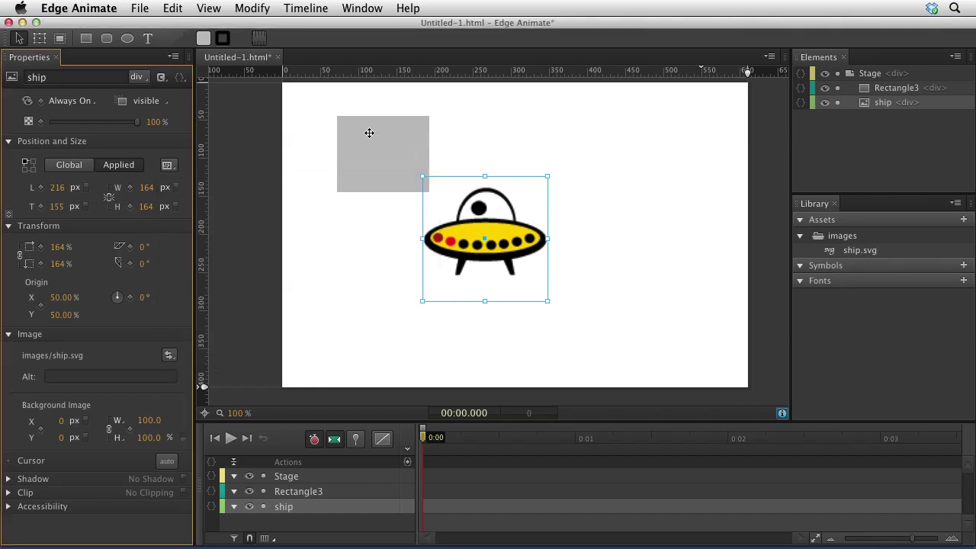
click(370, 133)
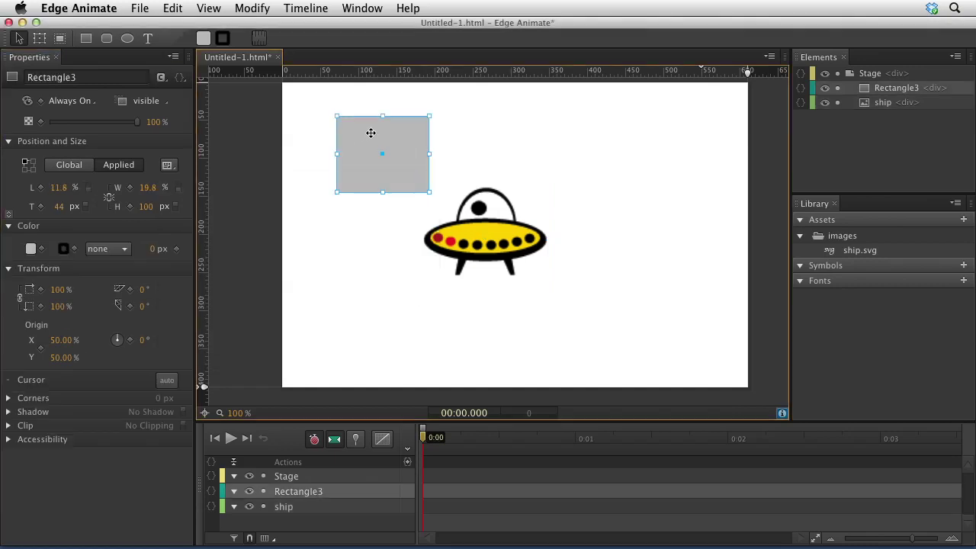
click(167, 165)
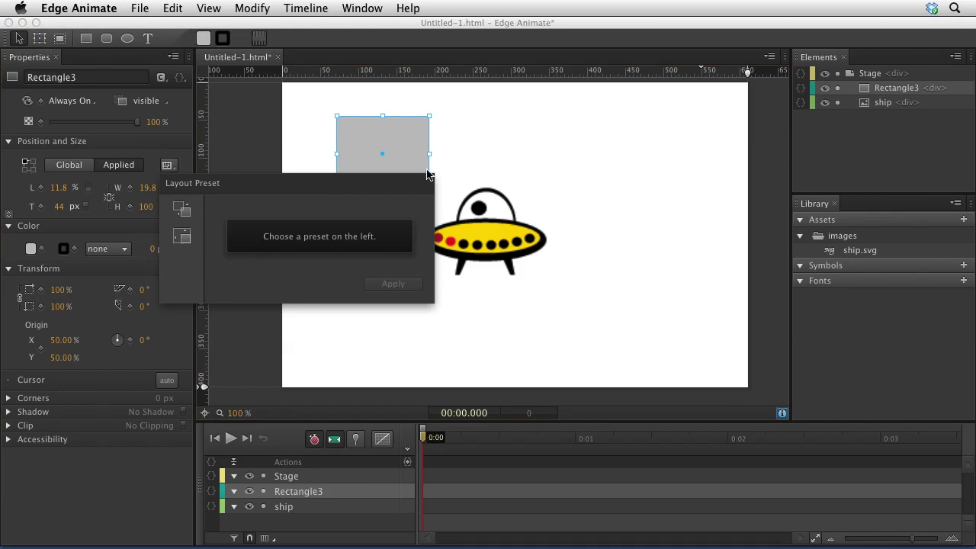
click(448, 132)
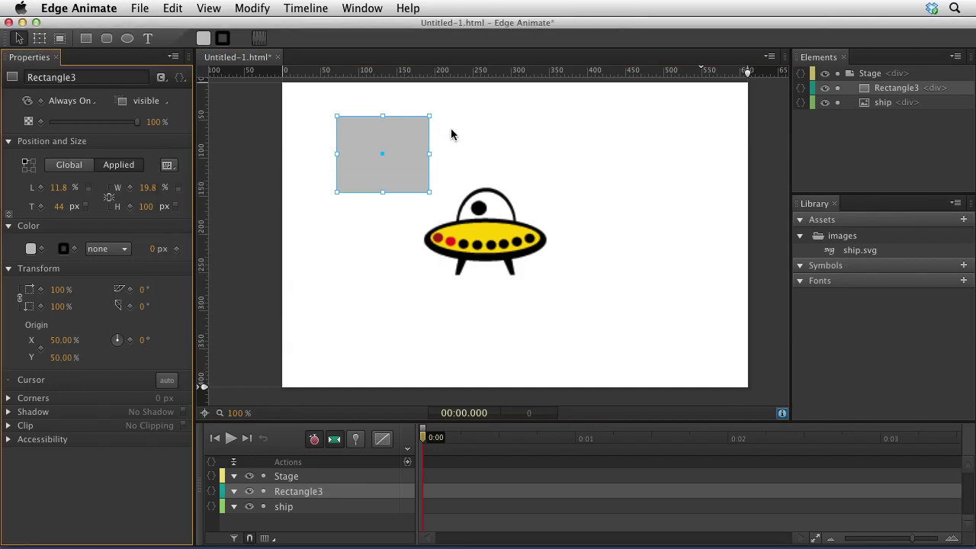
Step: Give Rectangle3 an 83 px minimum width and narrow the stage to see it hold at 41.1 %
click(8, 215)
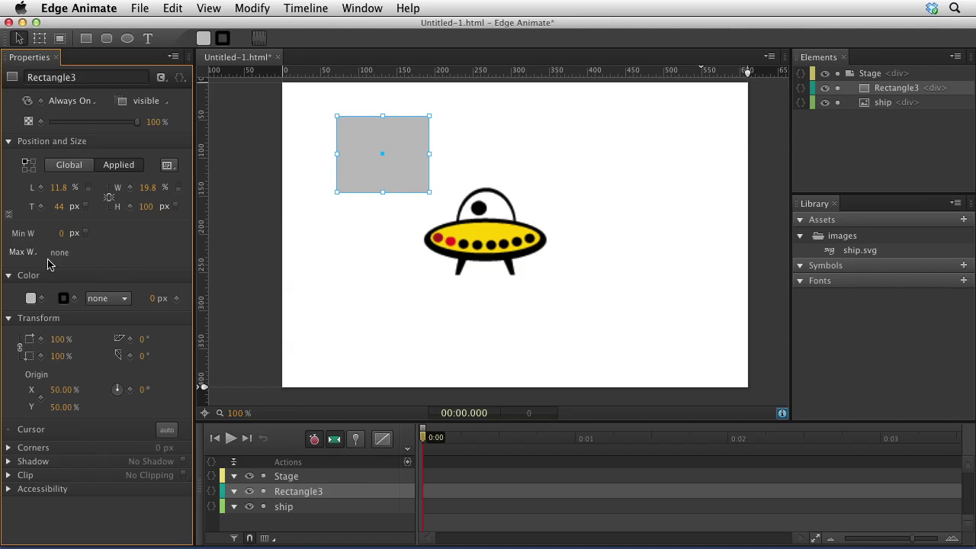
click(76, 234)
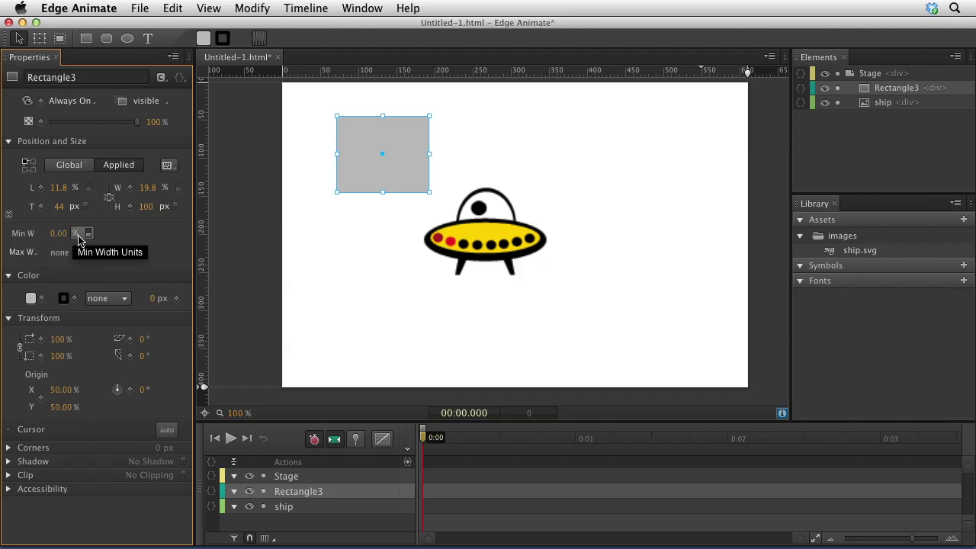
click(78, 234)
drag(59, 233, 132, 236)
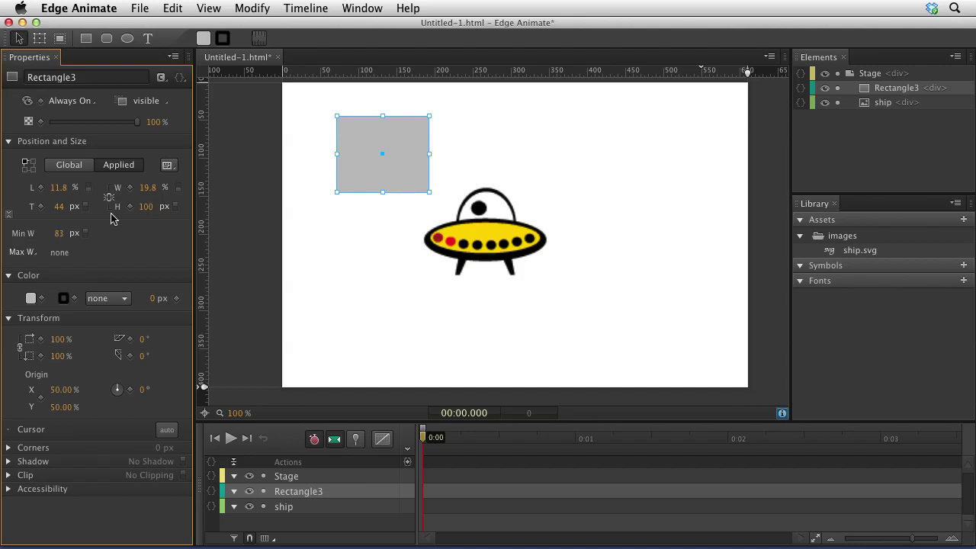
drag(748, 81, 412, 113)
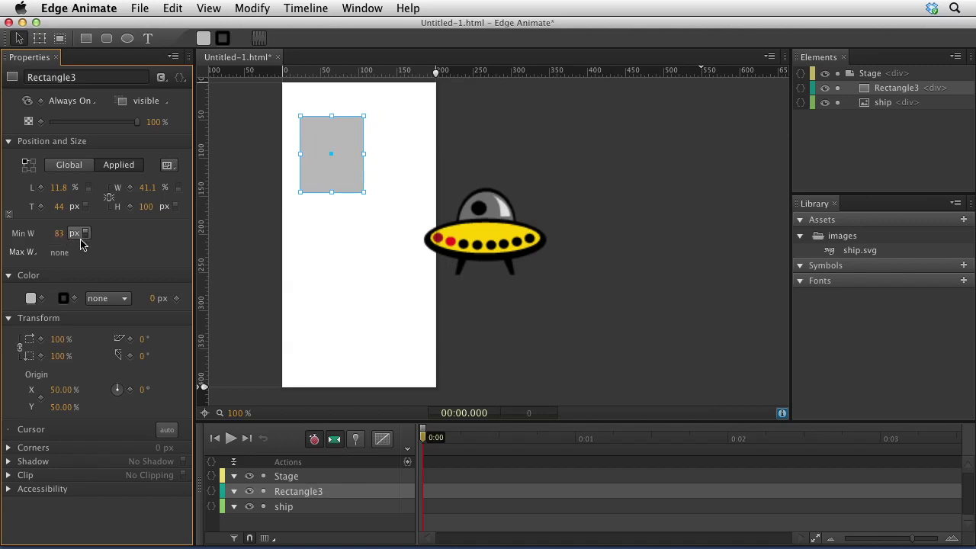
Step: Collapse the min/max width, transform, colour and position sections, and expand Shadow
click(10, 214)
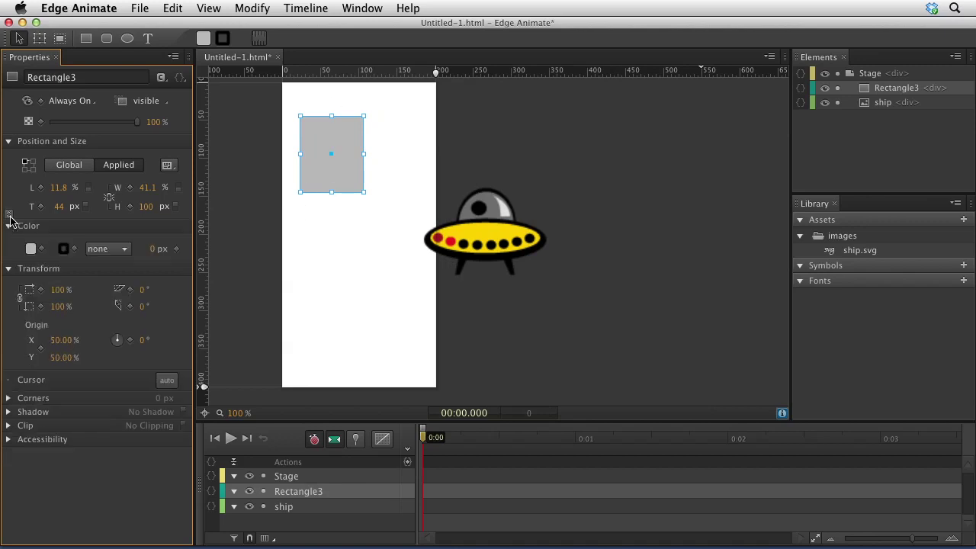
click(10, 215)
click(10, 216)
click(9, 412)
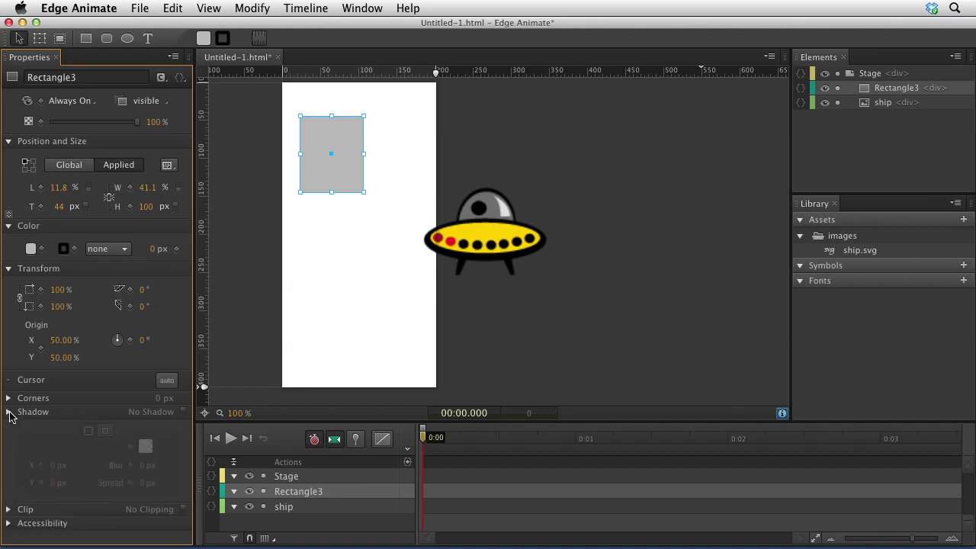
click(8, 268)
click(9, 226)
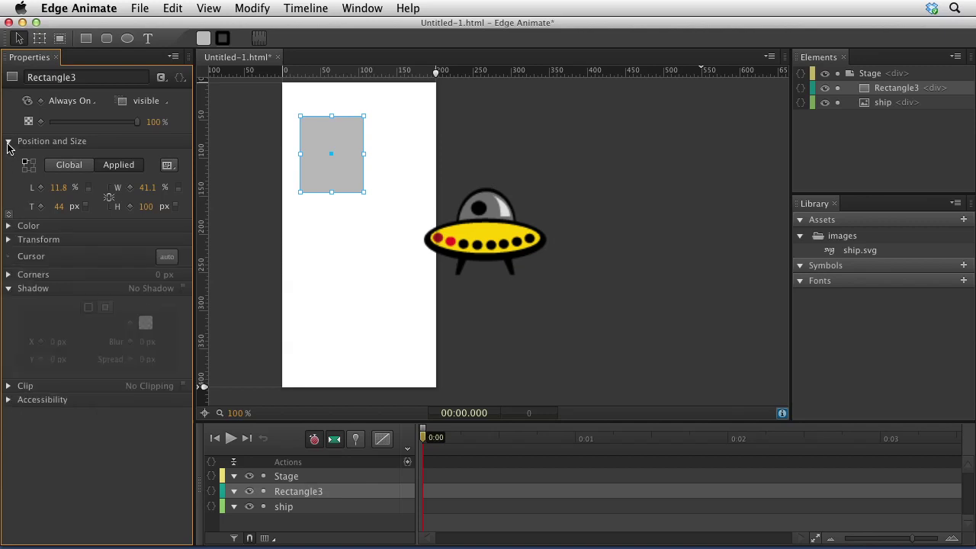
click(9, 142)
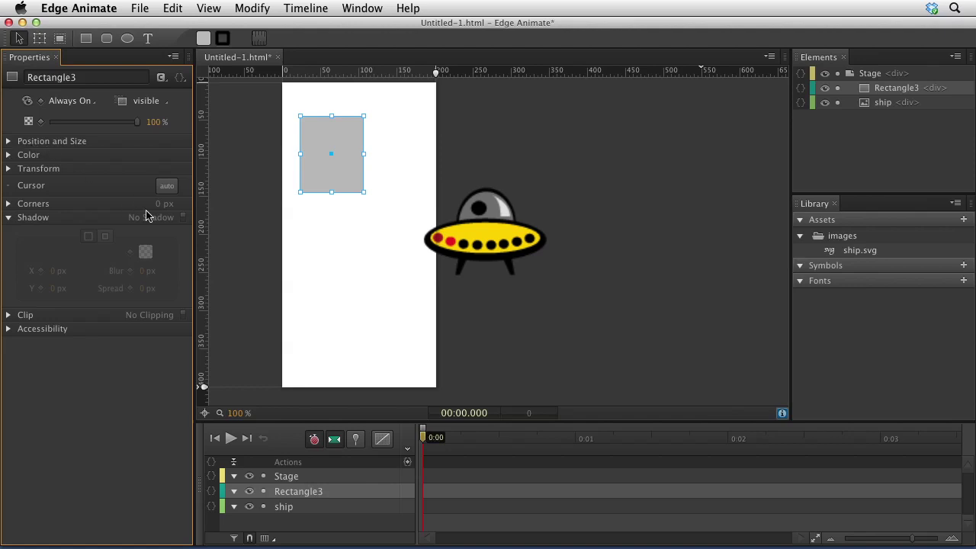
Step: Give Rectangle3 an inset shadow (X −1, Y 3, blur 20, spread 7 px) and enlarge it
click(182, 218)
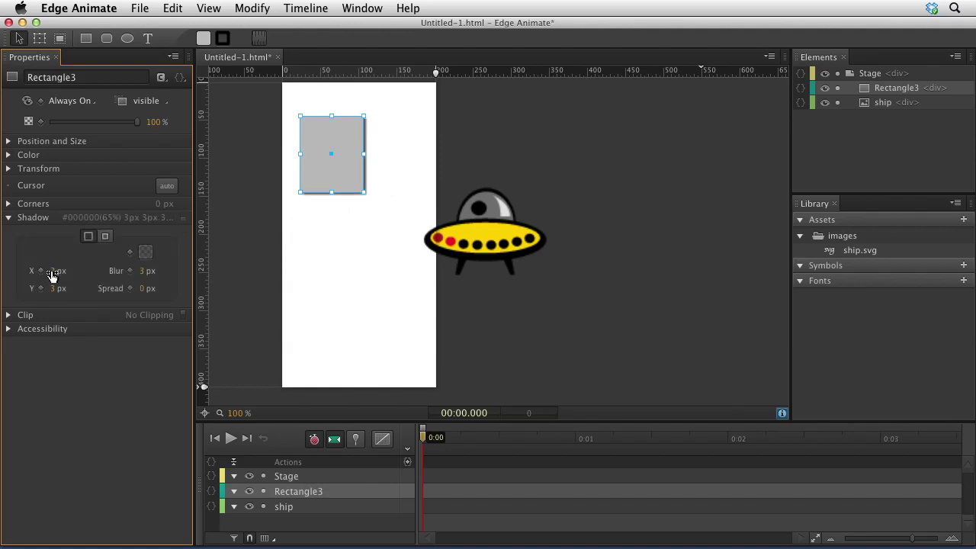
mouse_move(57, 271)
mouse_down()
mouse_move(72, 272)
mouse_move(55, 273)
mouse_up()
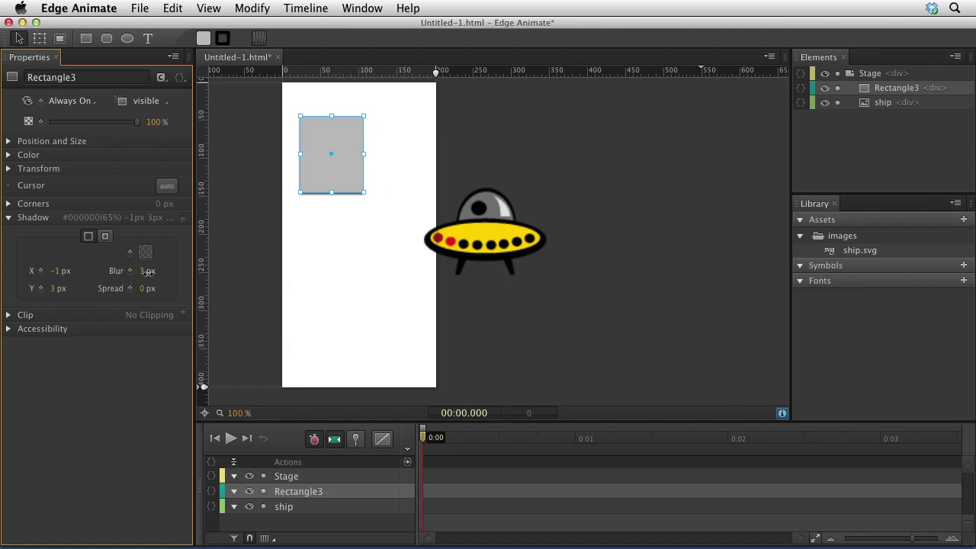
mouse_move(145, 273)
mouse_down()
mouse_move(166, 273)
mouse_move(156, 275)
mouse_up()
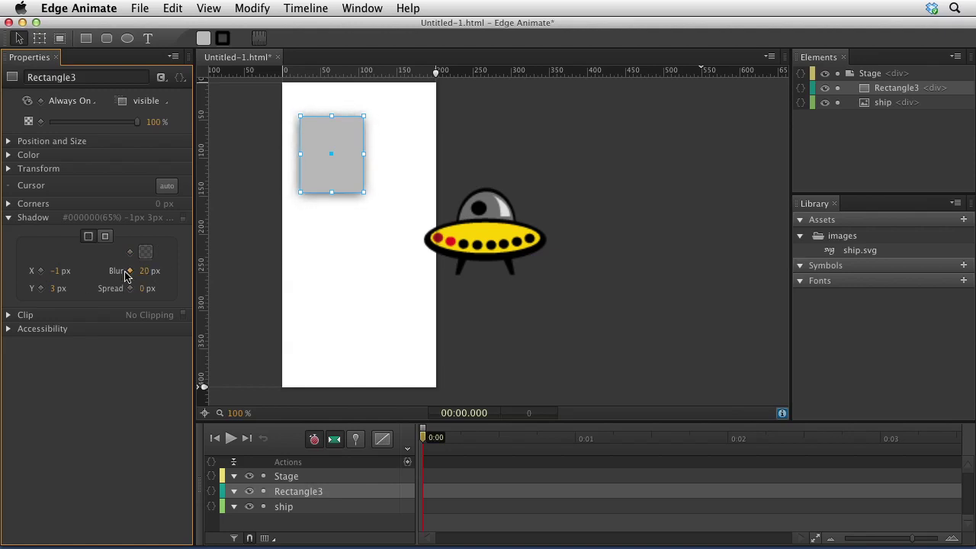
mouse_move(140, 292)
mouse_down()
mouse_move(164, 292)
mouse_move(156, 292)
mouse_up()
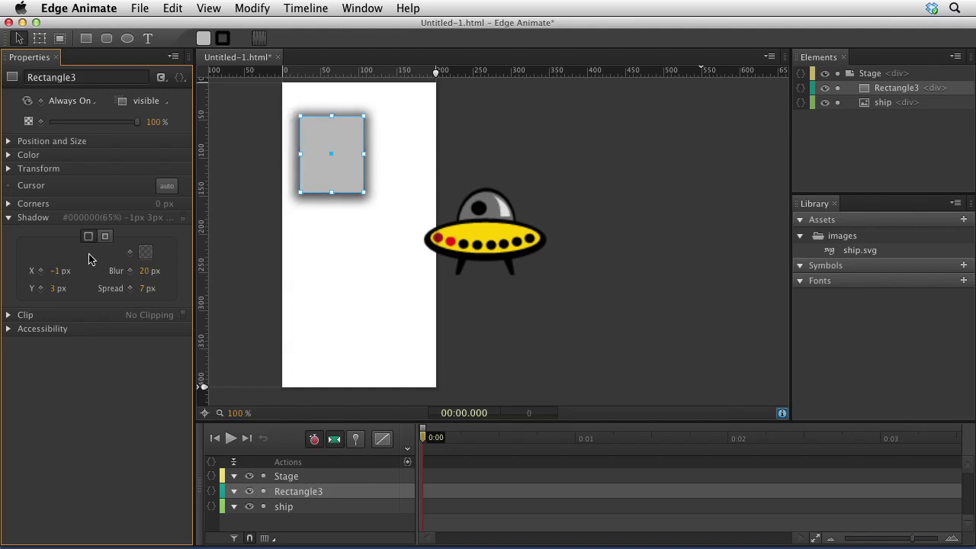
click(105, 238)
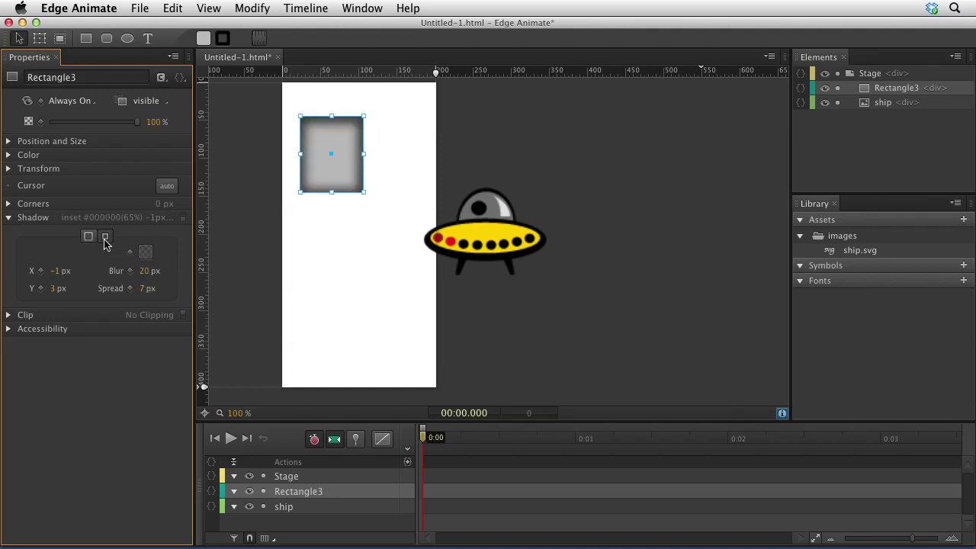
drag(365, 194, 406, 216)
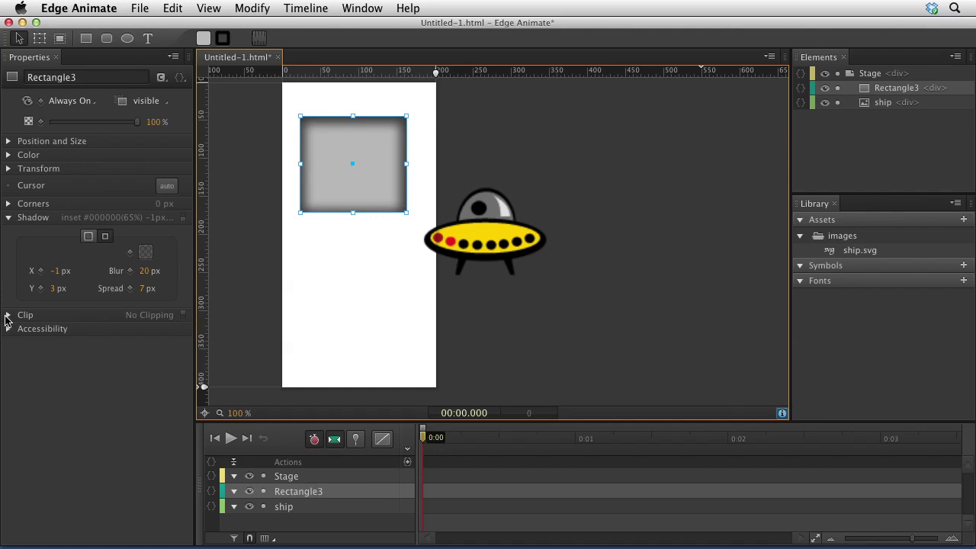
click(7, 316)
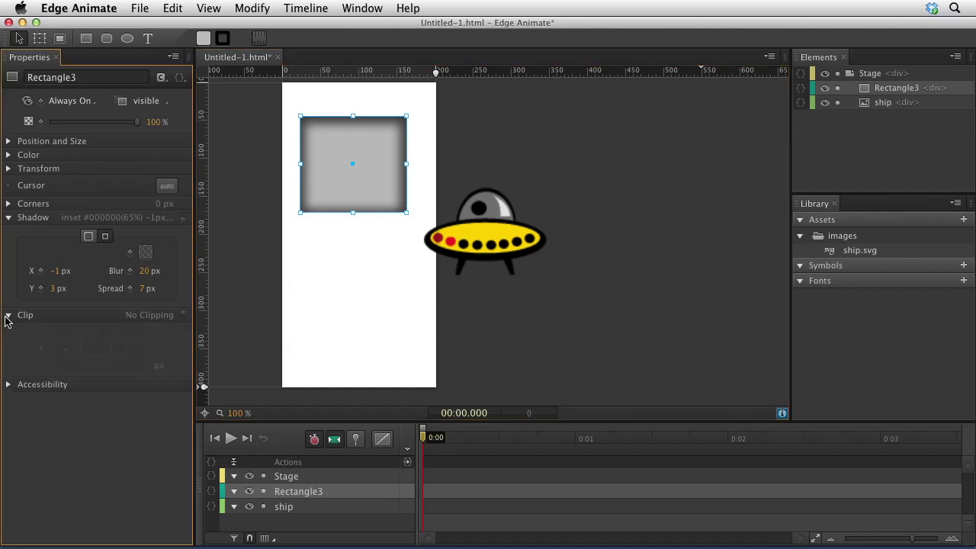
Step: Try clipping the rectangle to half its width, then turn clipping off again
click(182, 314)
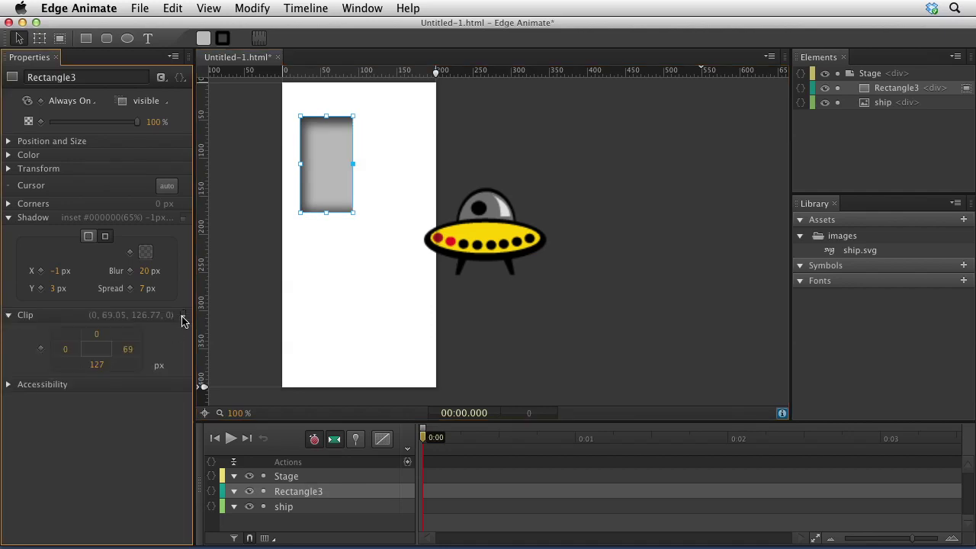
click(182, 316)
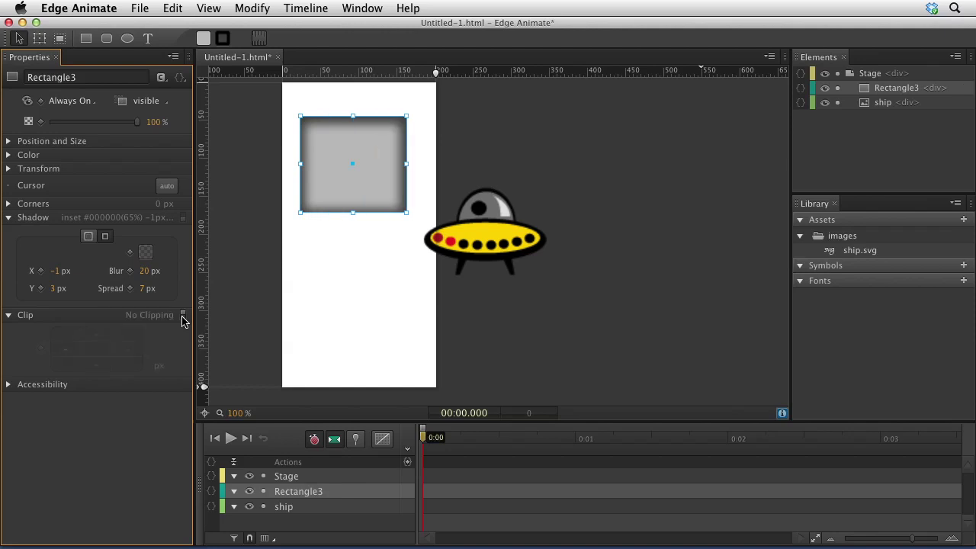
click(7, 315)
Step: Set Rectangle3's accessibility title to 'Square'
click(8, 217)
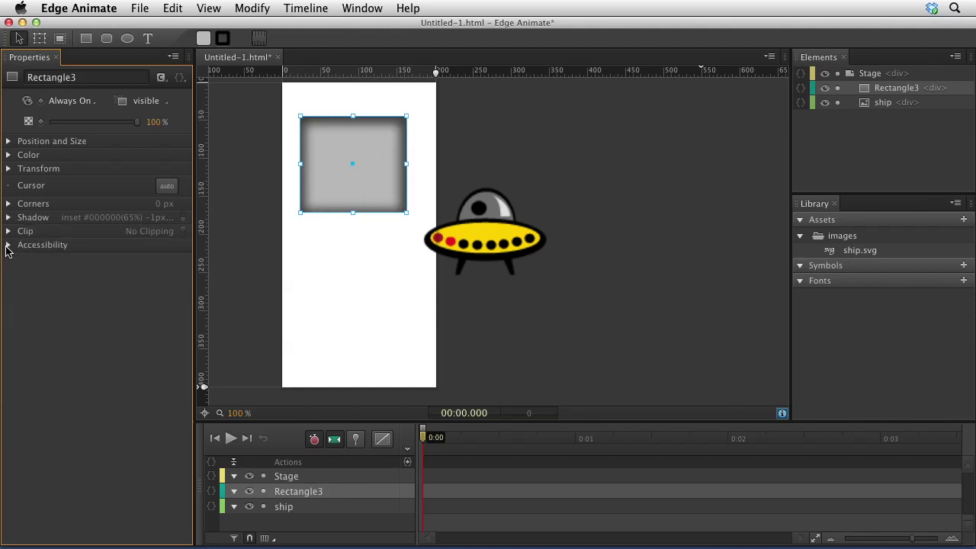
click(7, 246)
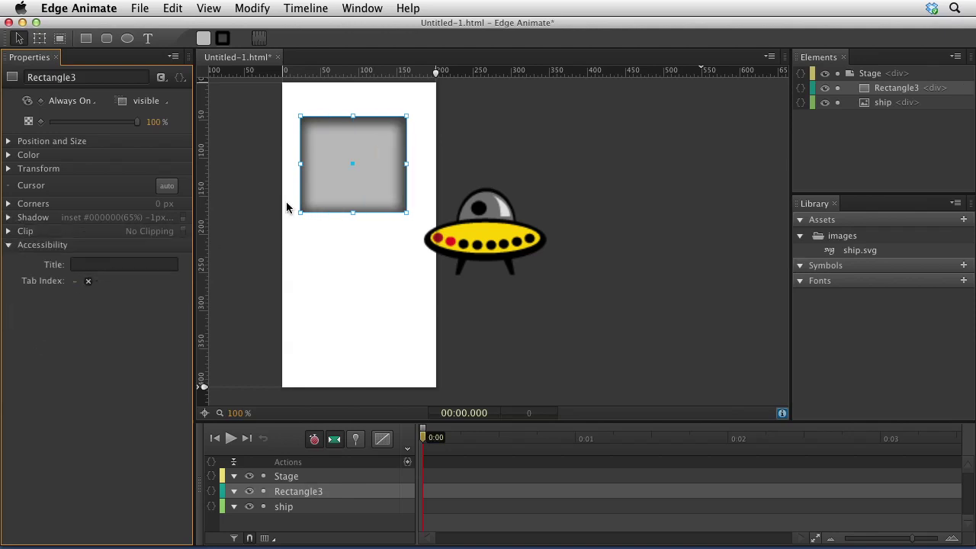
click(99, 266)
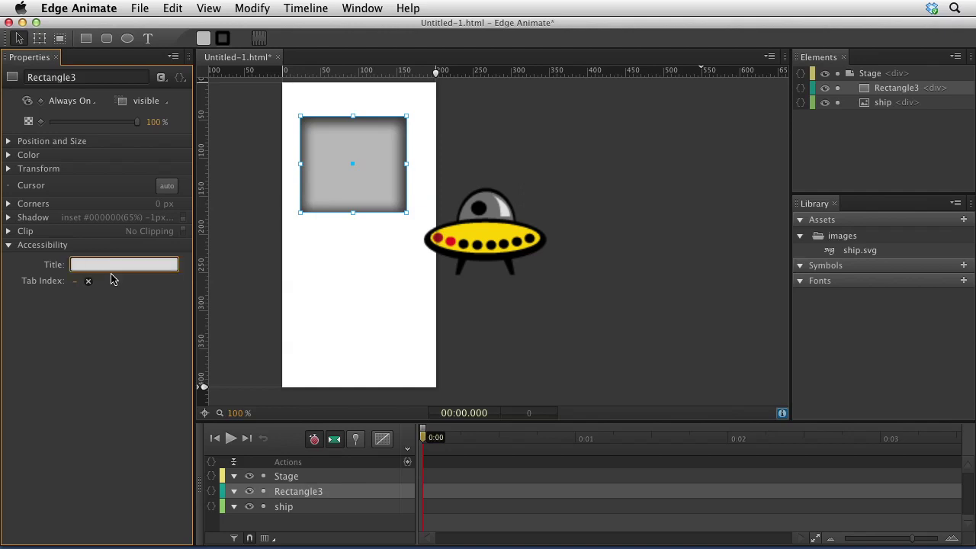
text(Square)
Step: Show guides and pull a horizontal guide across the stage
click(205, 8)
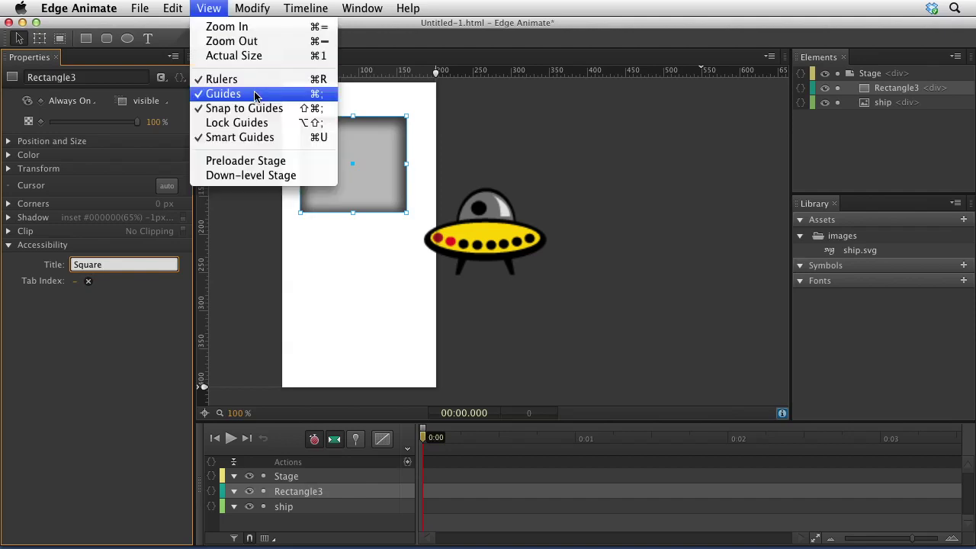
click(254, 94)
drag(364, 71, 312, 7)
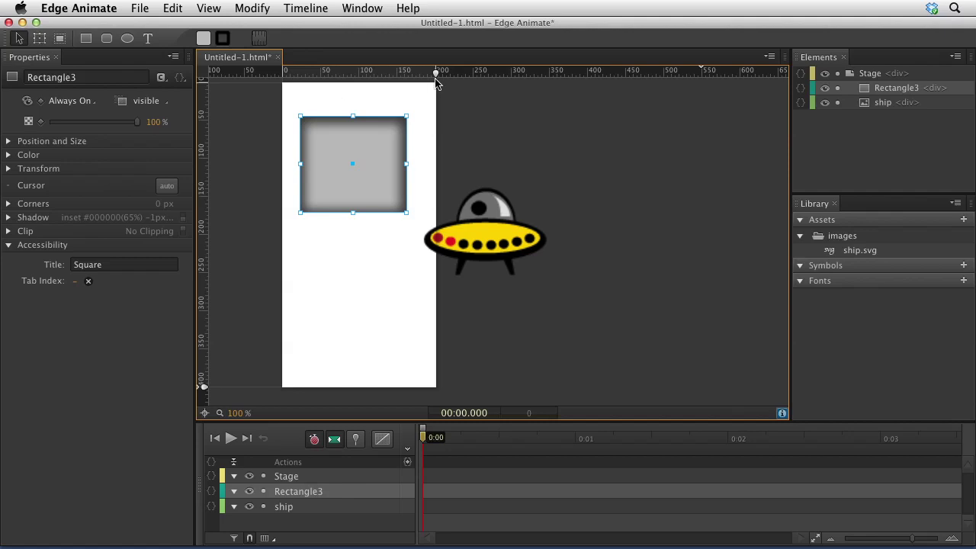
Step: Widen the stage to stretch the rectangle, and move the ship up partly behind it
drag(435, 73, 720, 89)
drag(491, 244, 485, 303)
click(580, 298)
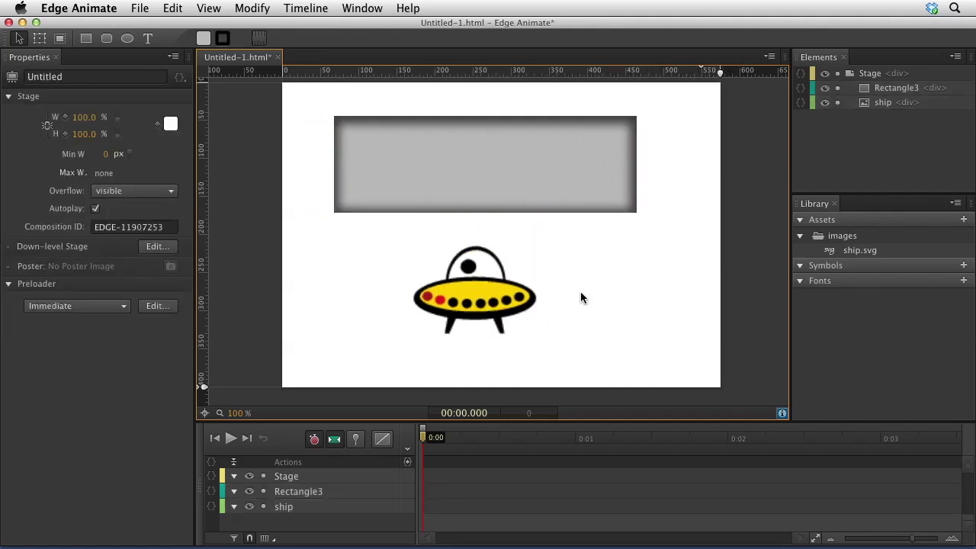
drag(412, 295, 417, 223)
click(517, 154)
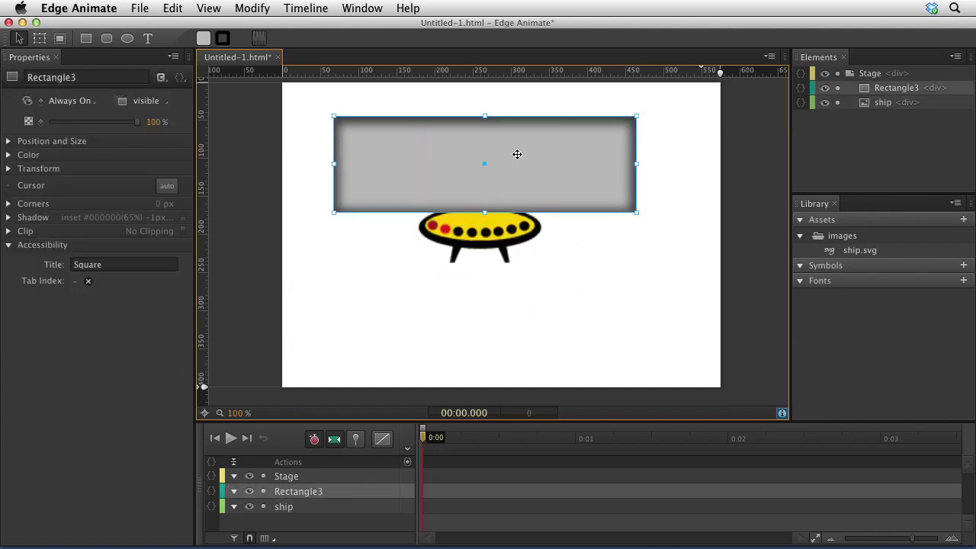
Step: Replace the rectangle with a 41% opacity ellipse centred behind the ship
key(Delete)
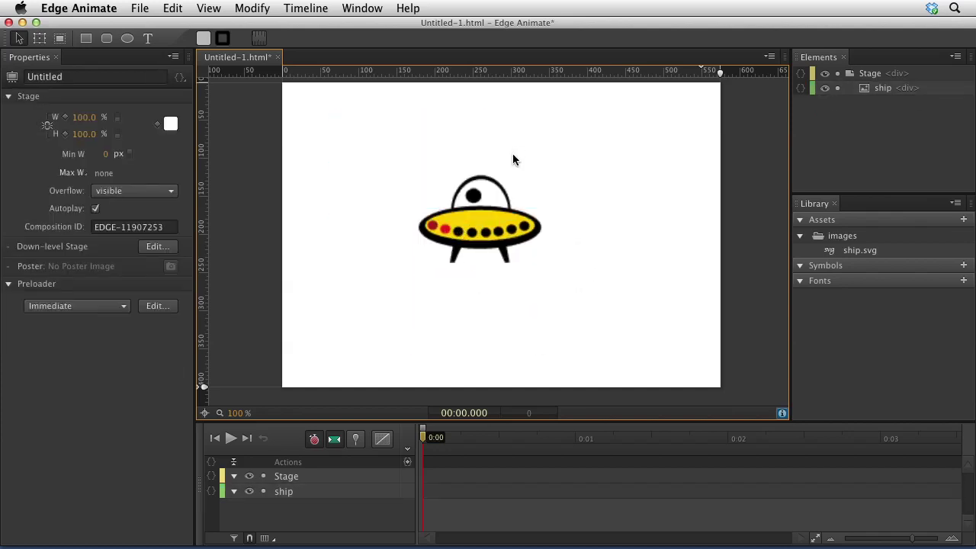
click(126, 38)
mouse_move(372, 136)
mouse_down()
mouse_move(592, 342)
mouse_move(582, 326)
mouse_up()
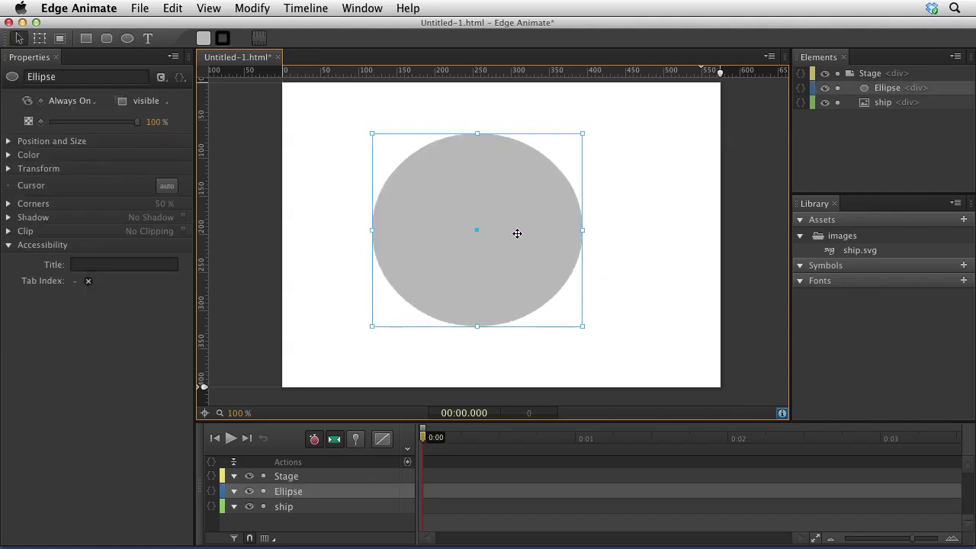
drag(517, 233, 588, 230)
click(85, 122)
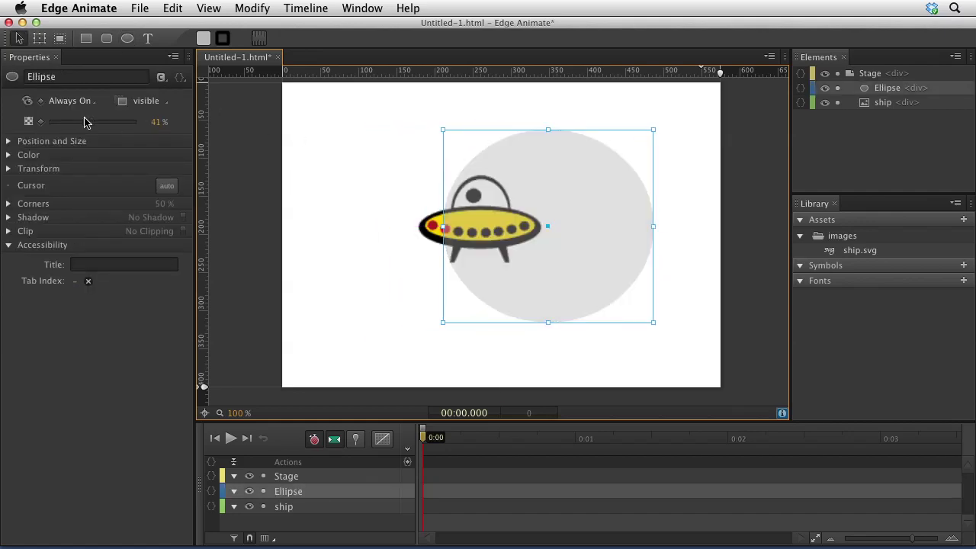
drag(587, 183, 526, 189)
click(578, 192)
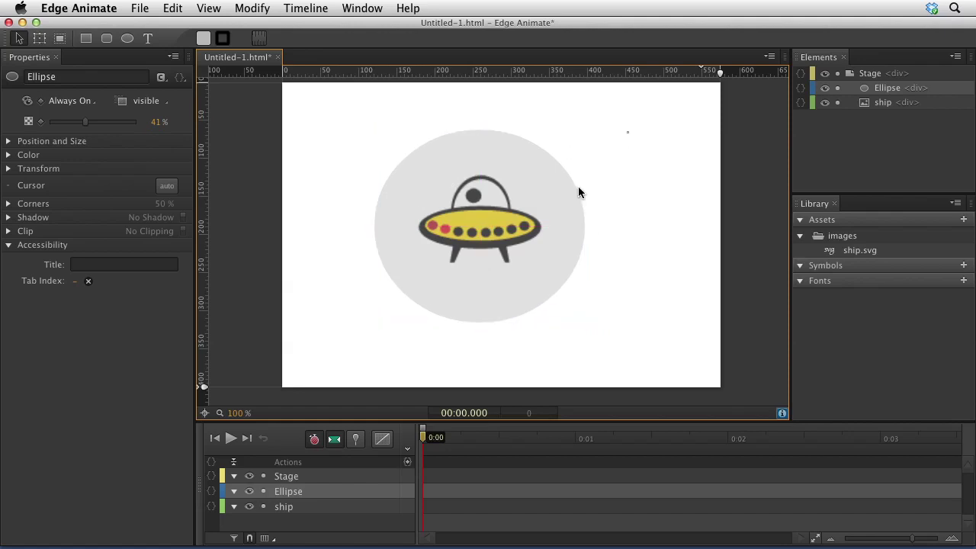
Step: Group the ellipse and ship into a DIV named Group
drag(628, 128, 360, 327)
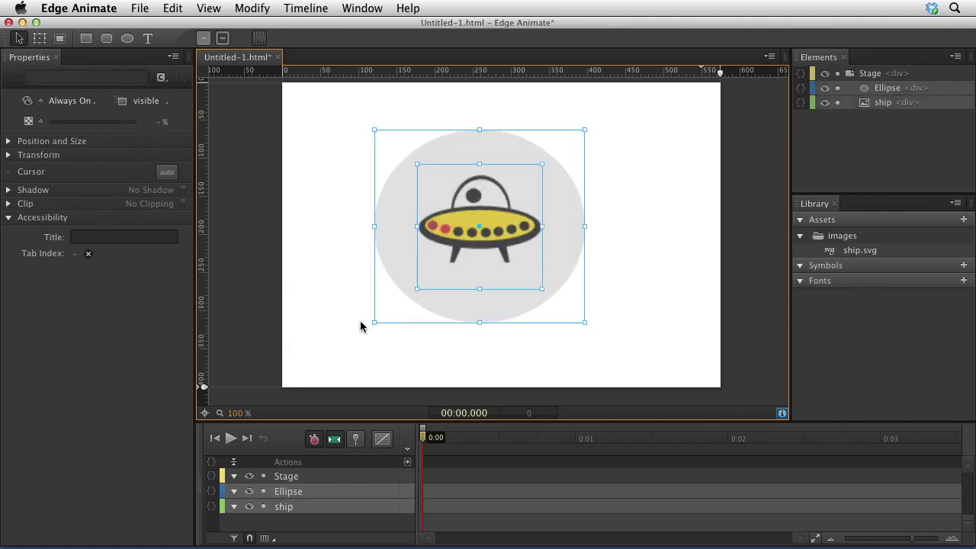
click(242, 7)
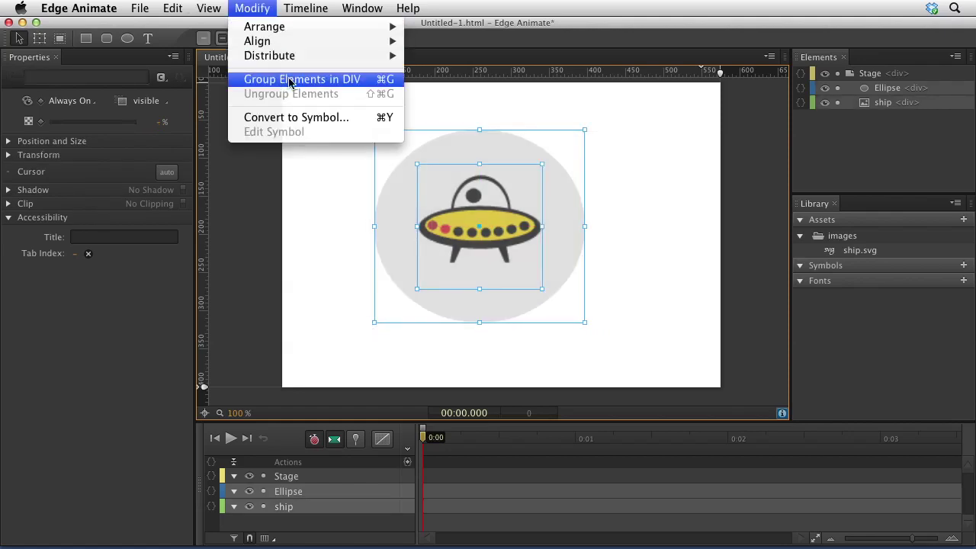
click(314, 81)
click(317, 81)
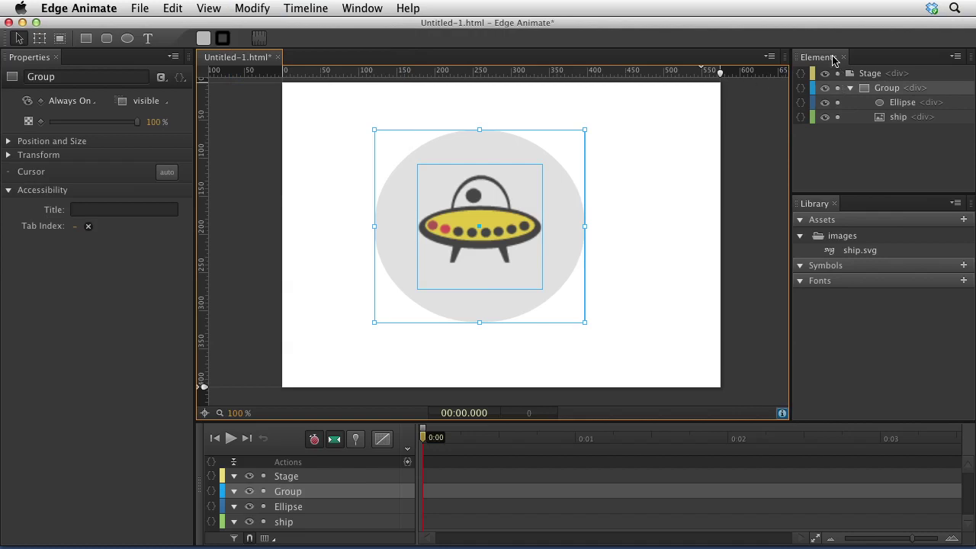
click(850, 88)
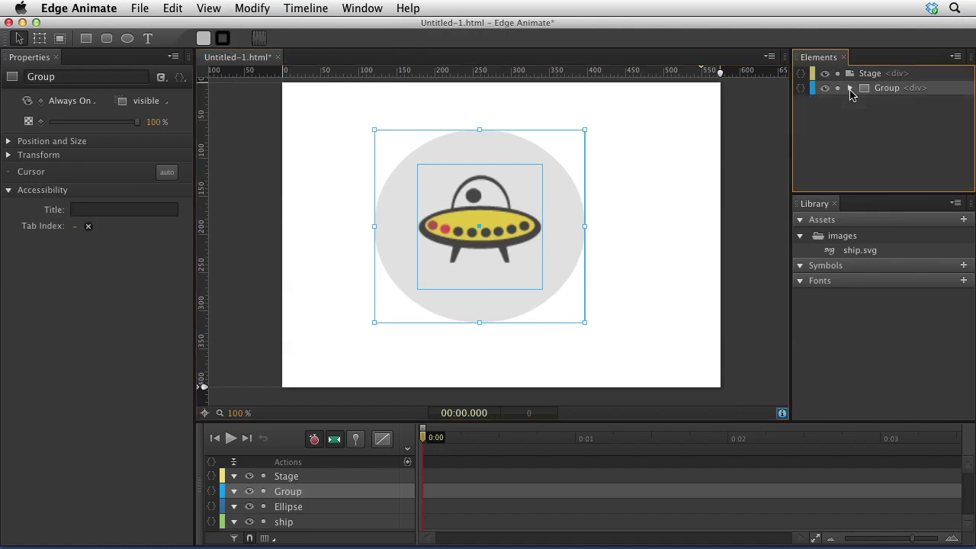
click(850, 89)
Step: Reposition the group and resize its bounding box on the stage
click(637, 212)
drag(535, 209, 433, 216)
drag(321, 157, 460, 150)
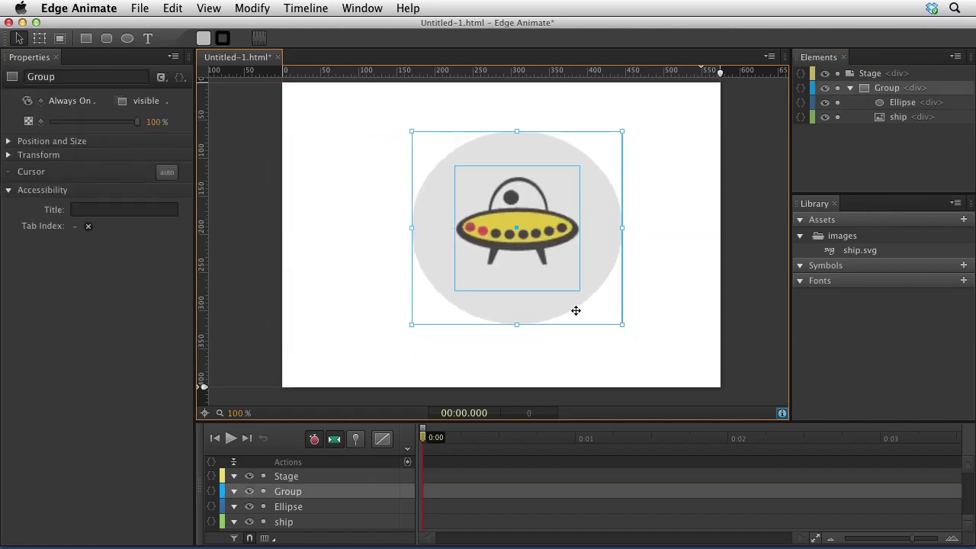
drag(623, 325, 457, 231)
drag(538, 266, 516, 245)
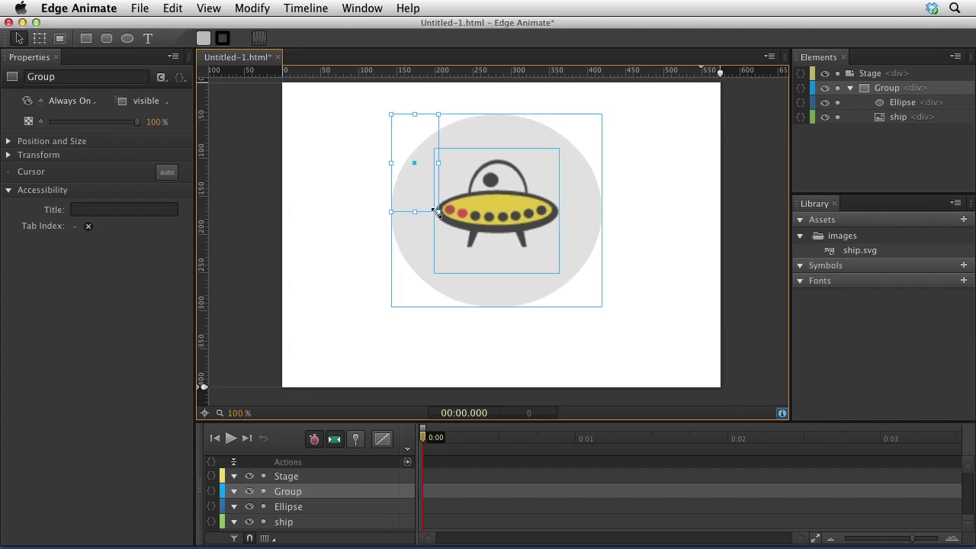
drag(436, 213, 623, 327)
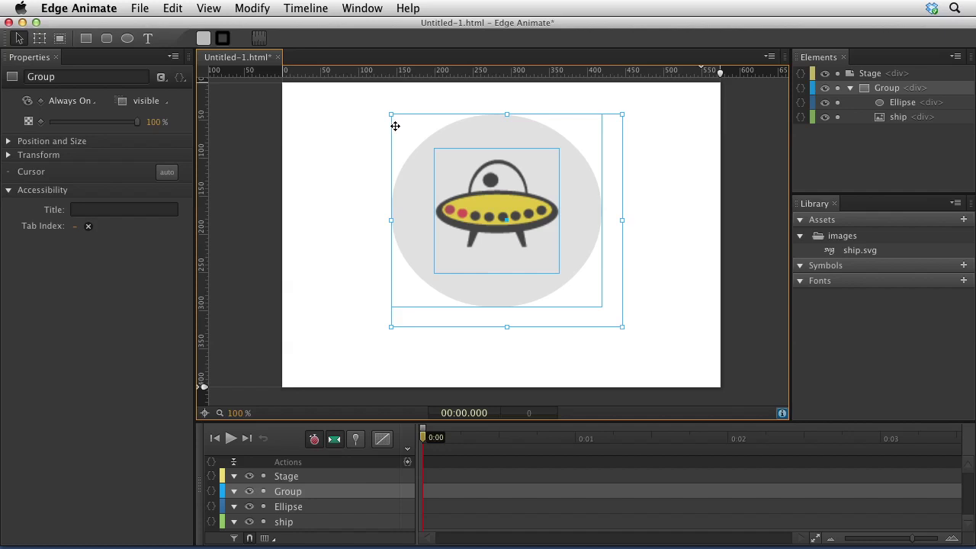
right_click(482, 173)
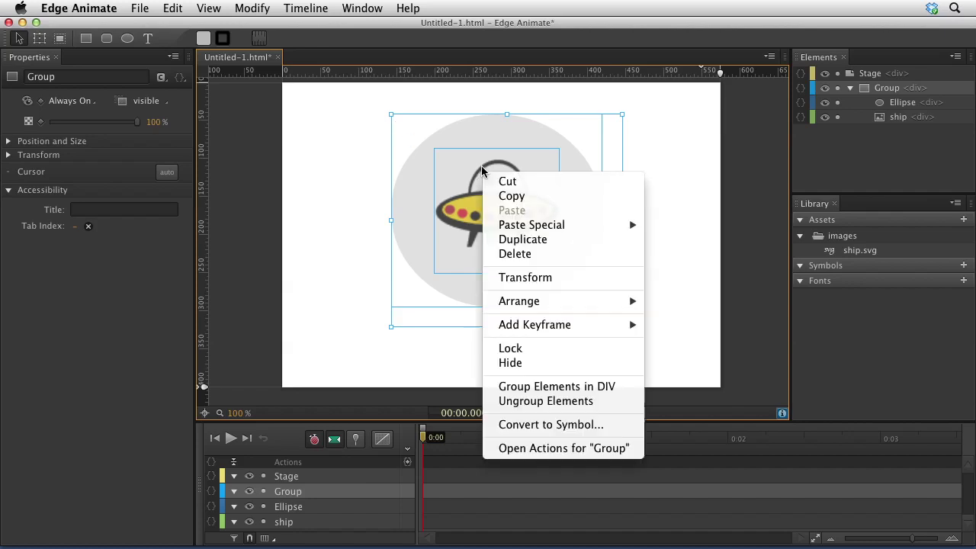
Step: Convert the group into Symbol_1, then resize it and move it left
click(575, 425)
click(585, 231)
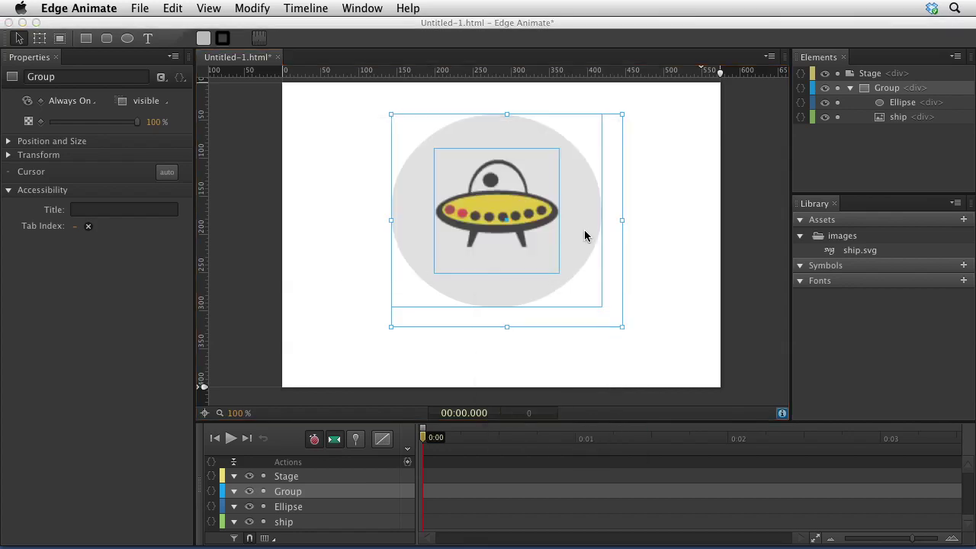
drag(619, 326, 588, 338)
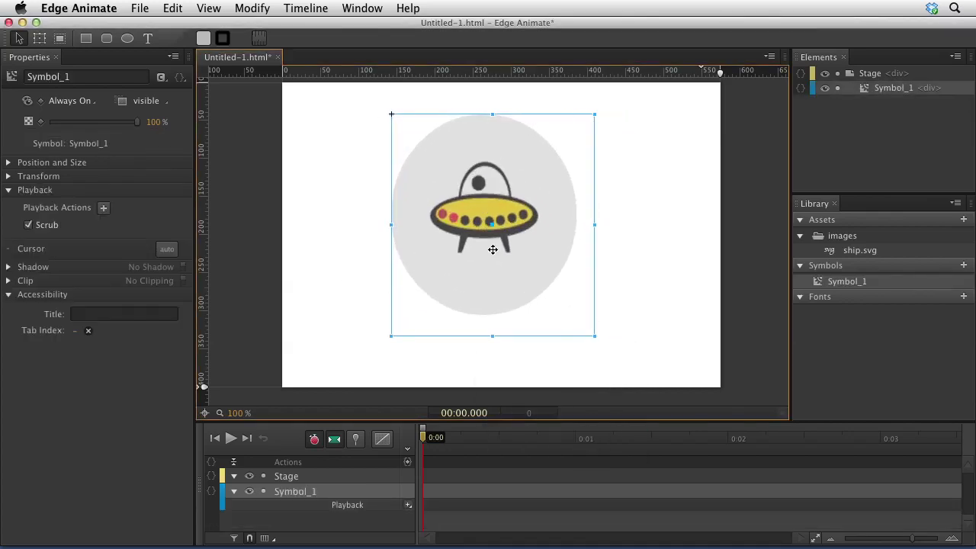
drag(493, 210, 428, 216)
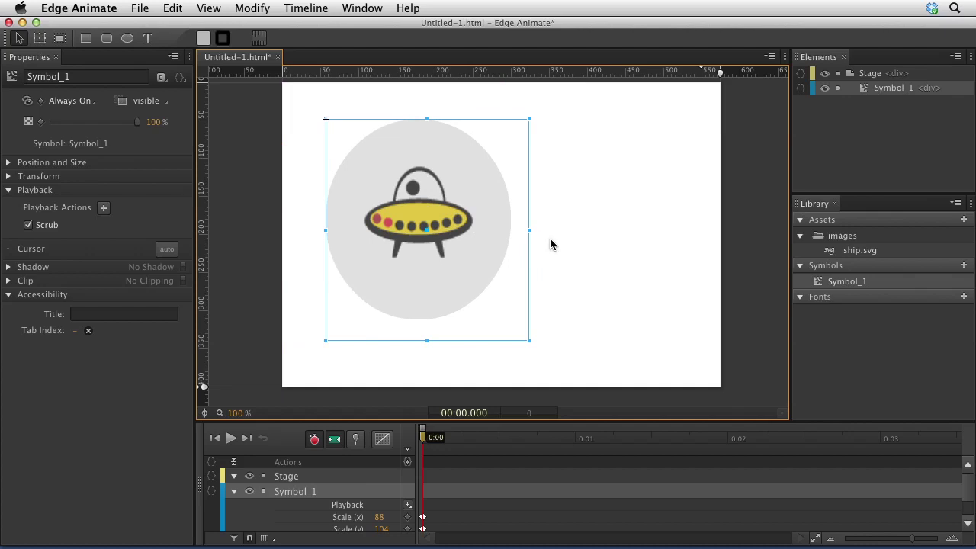
Step: Undo the symbol conversion and grouping so ellipse and ship stand separately
key(super+z)
key(super+z)
key(super+z)
key(super+z)
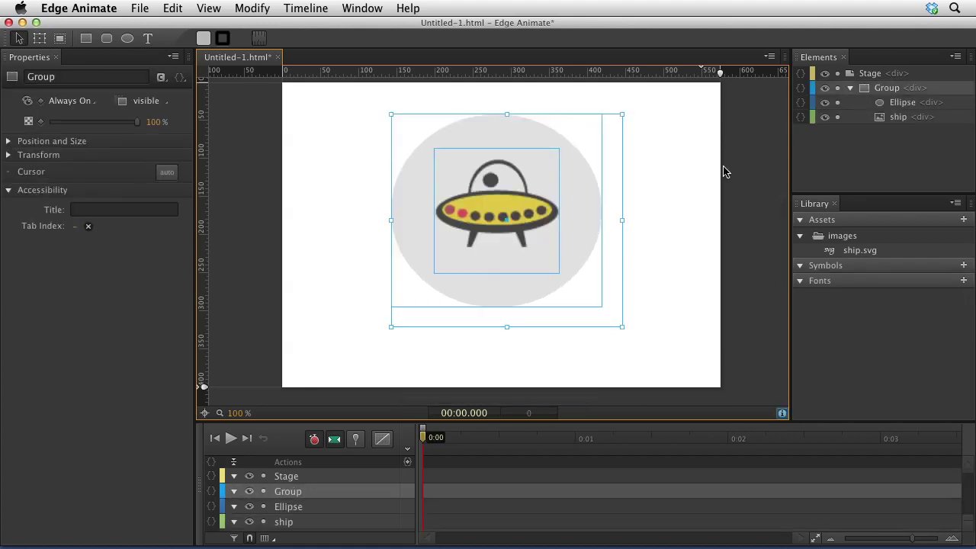
key(super+z)
key(super+z)
key(super+z)
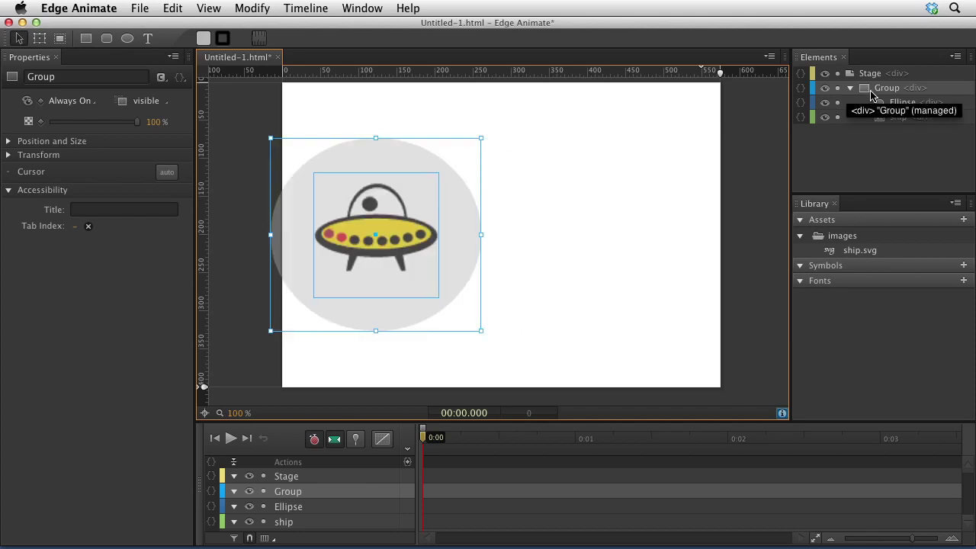
key(super+shift+z)
key(super+shift+g)
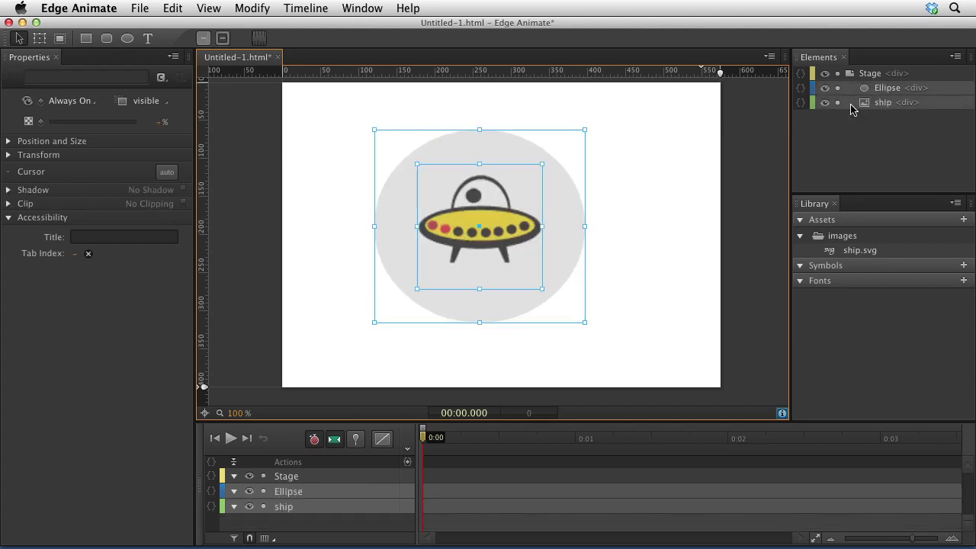
click(624, 260)
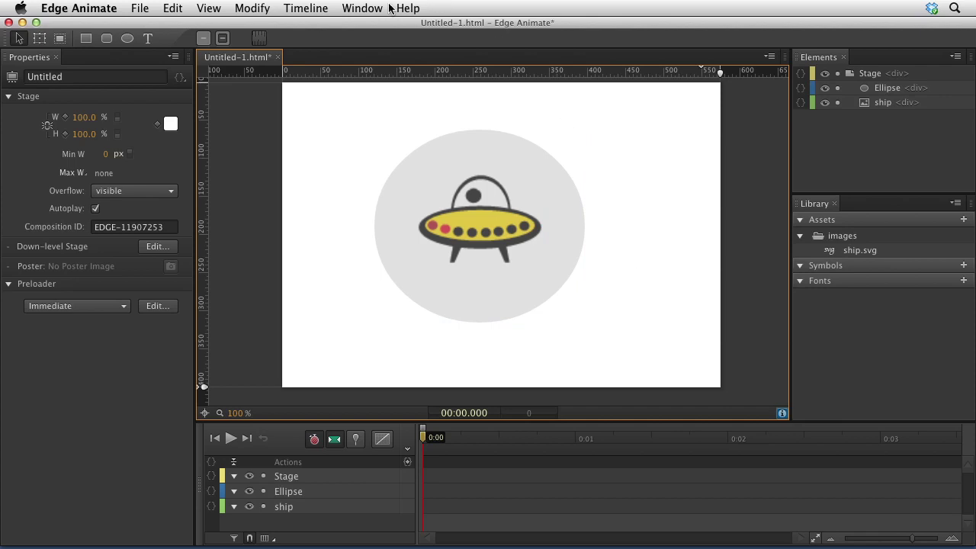
click(294, 11)
Step: Select both elements, pin 1.4 s ahead, and move them left as the start position
key(Escape)
key(super+a)
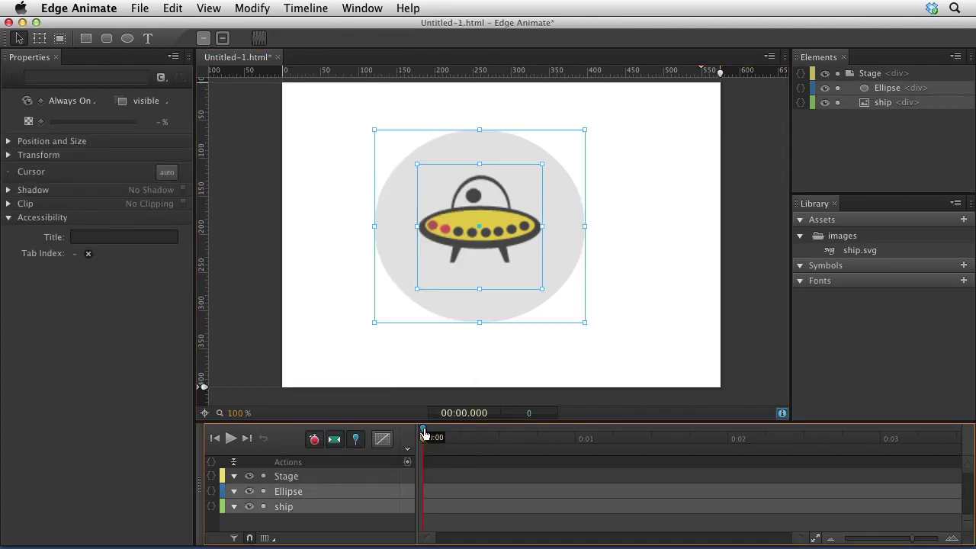
drag(424, 434, 637, 434)
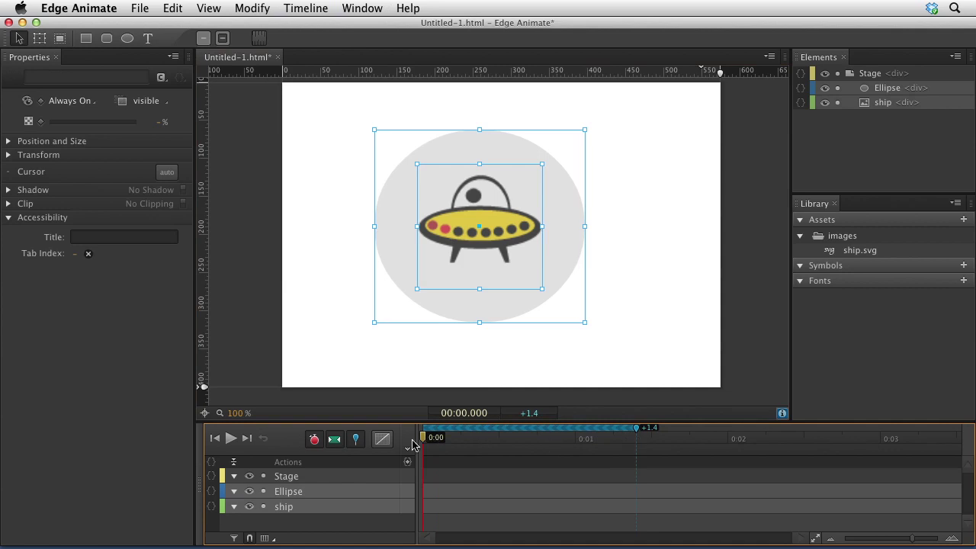
drag(521, 238, 434, 238)
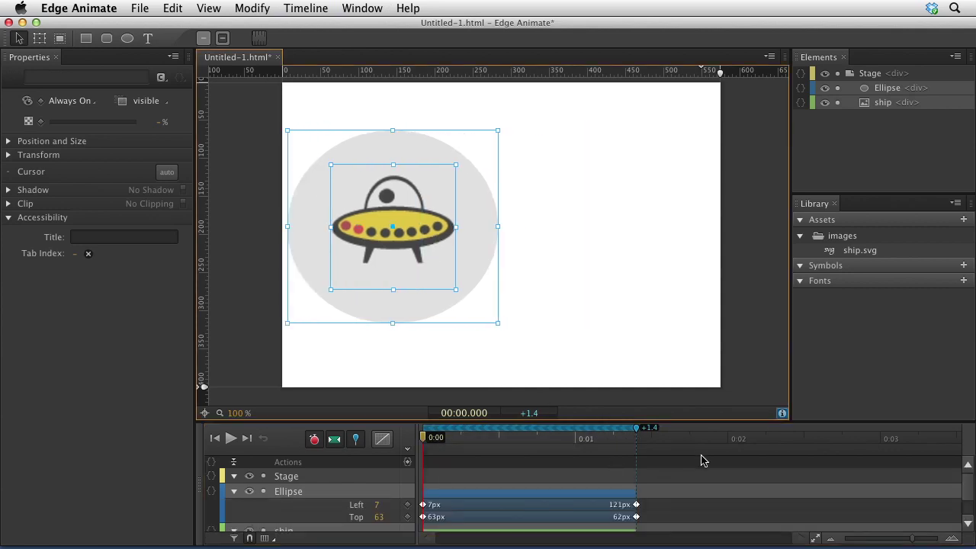
Step: Raise the ellipse and ship to the top at 0.635 s and preview the motion
click(519, 439)
drag(458, 228, 526, 170)
drag(519, 442, 418, 478)
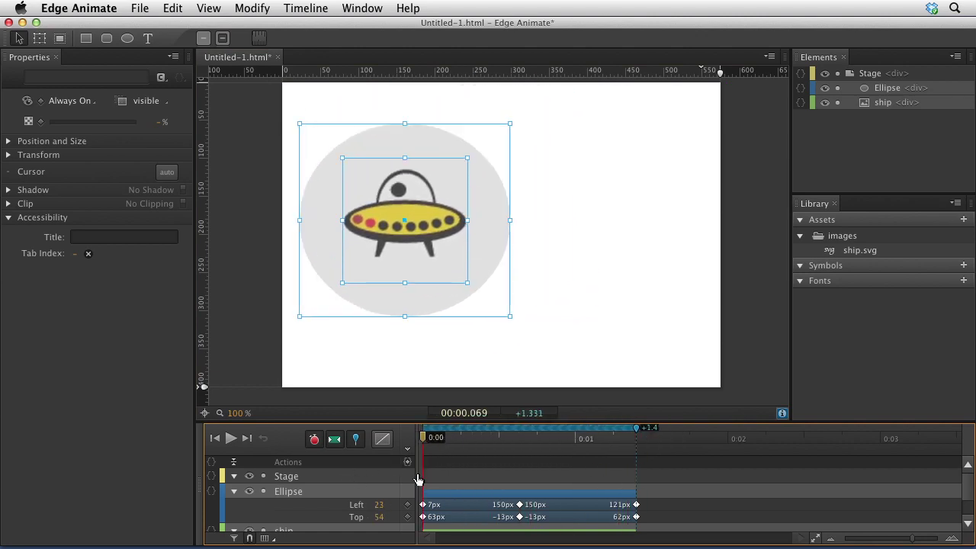
click(315, 10)
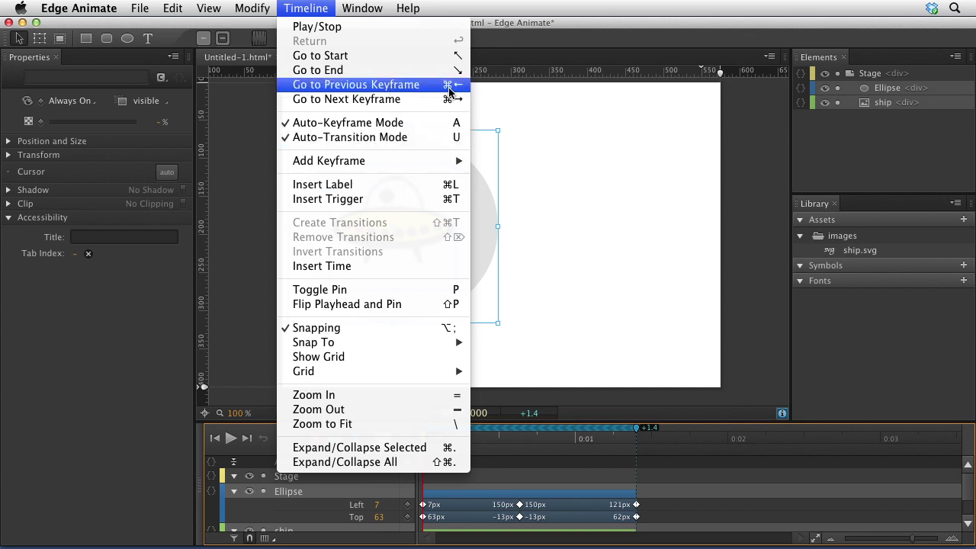
Step: Jump to the next keyframe using the Timeline menu commands
click(374, 99)
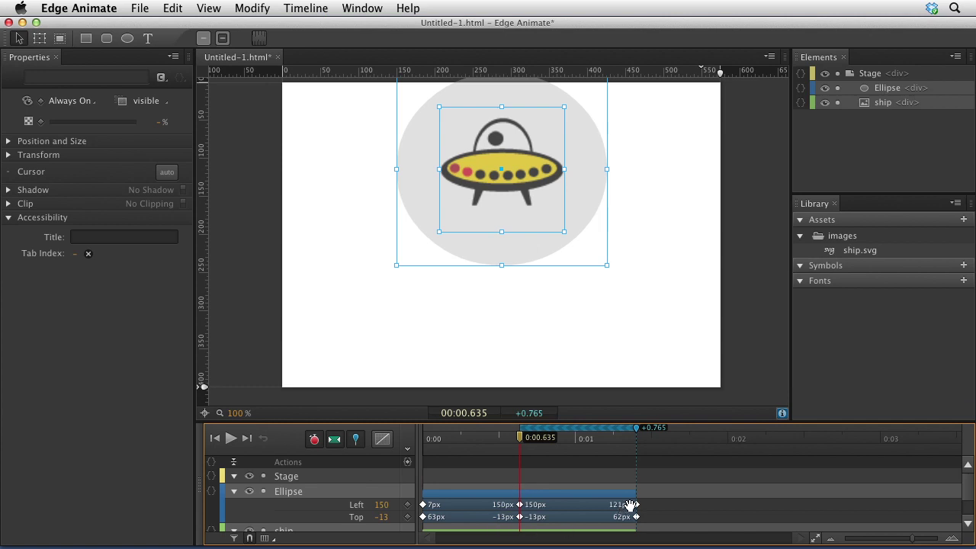
click(358, 8)
mouse_move(318, 8)
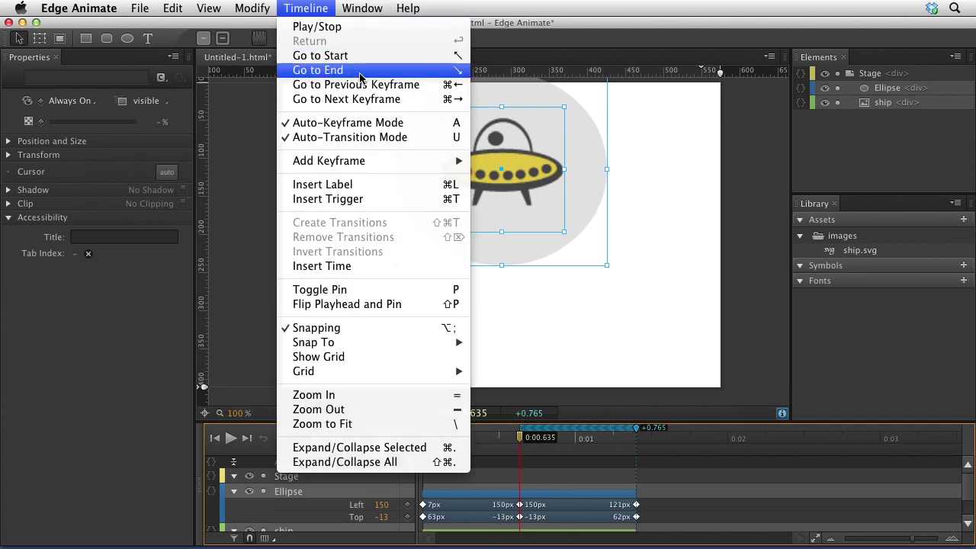
click(302, 6)
click(302, 6)
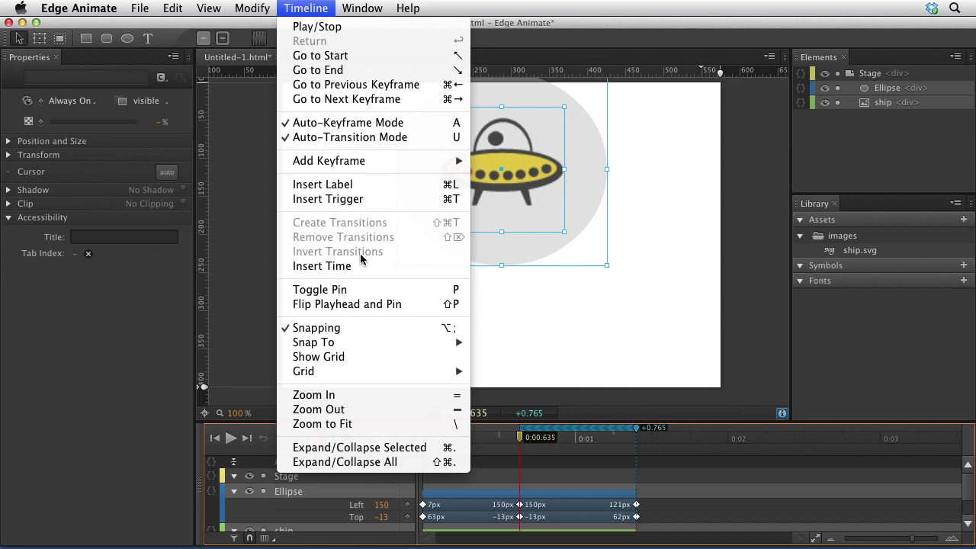
click(762, 385)
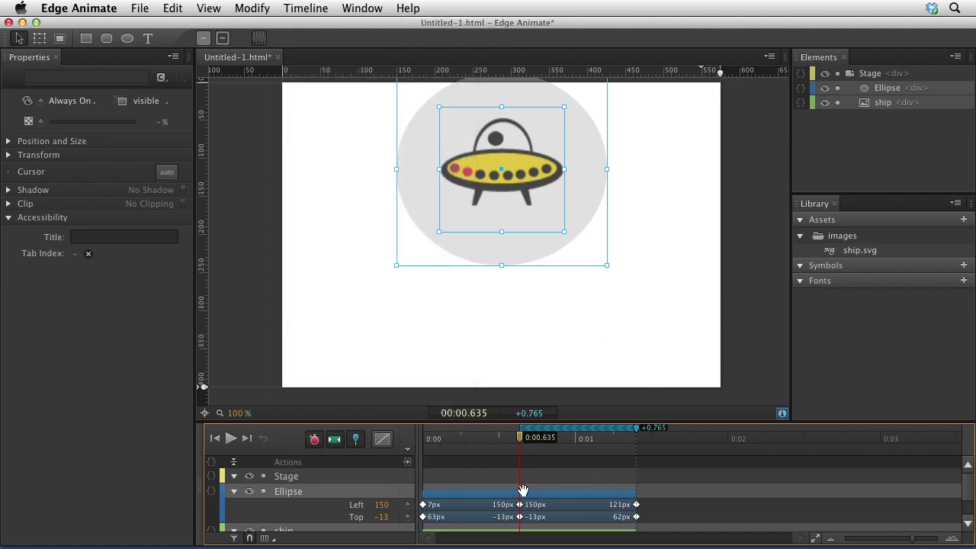
Step: Send the ellipse and ship to the upper right near 0.92 s, then select only the ellipse
drag(521, 438, 563, 441)
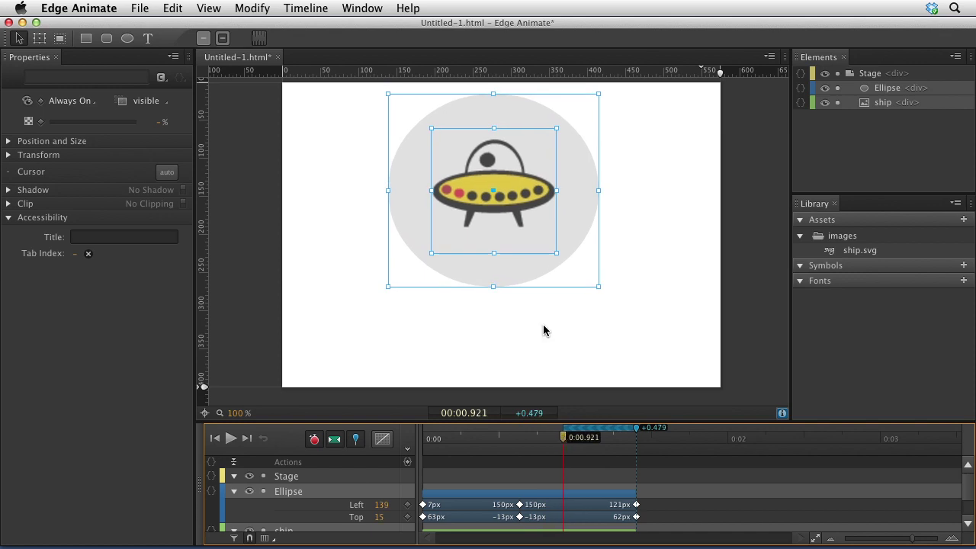
drag(503, 165, 638, 150)
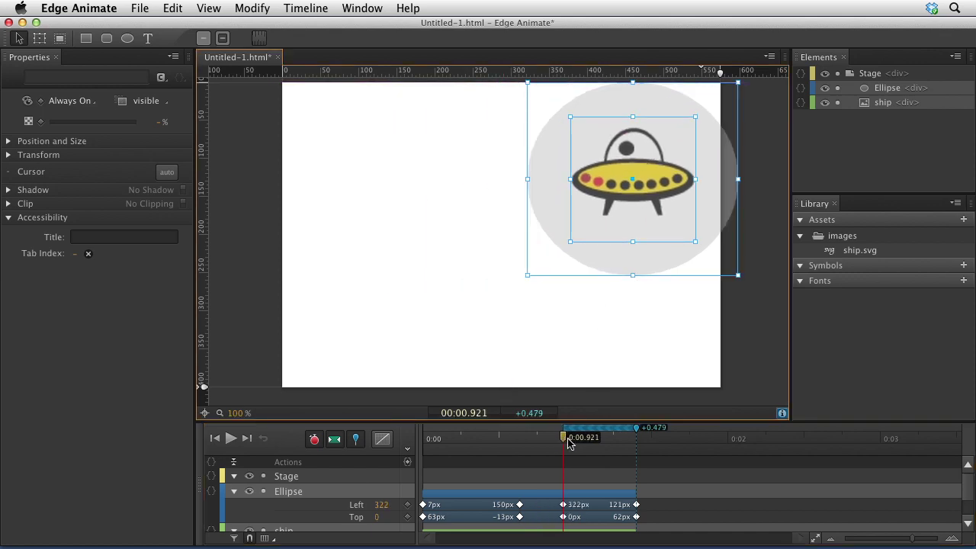
drag(566, 438, 544, 442)
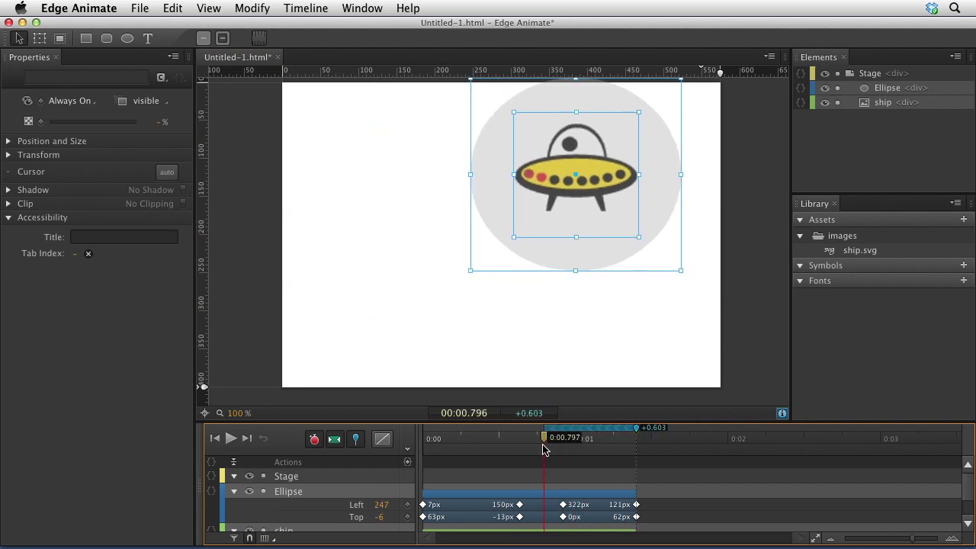
click(542, 509)
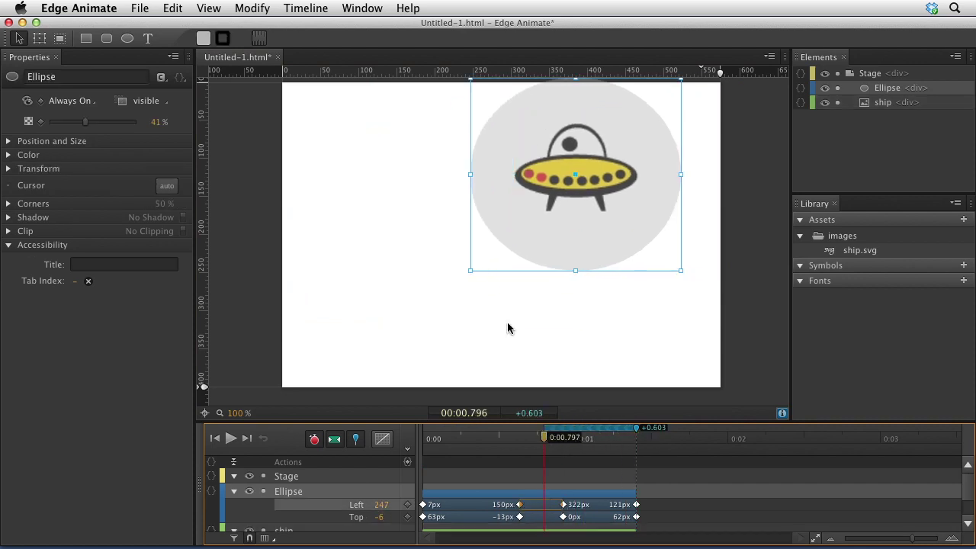
click(305, 8)
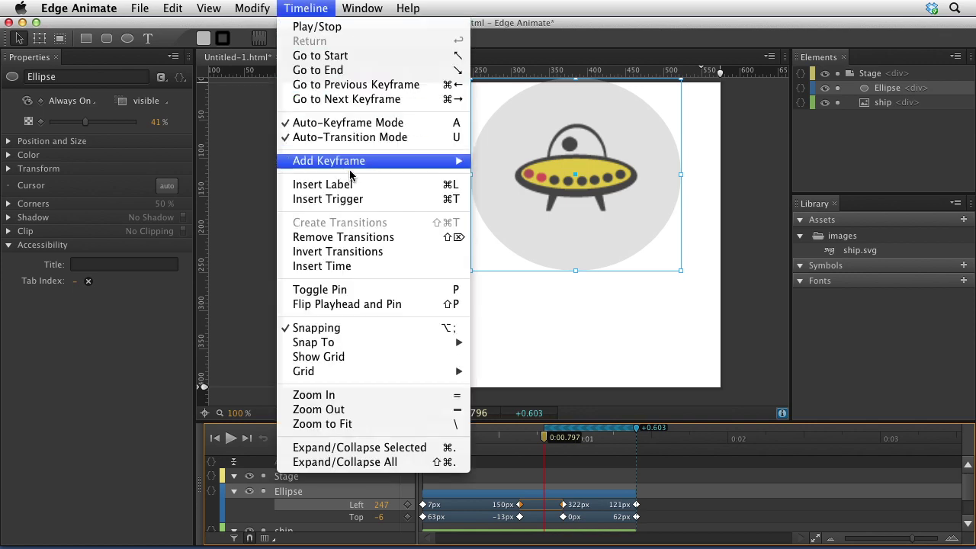
Step: Remove the middle transitions on the Ellipse's Left and Top tracks and scrub to check
click(353, 237)
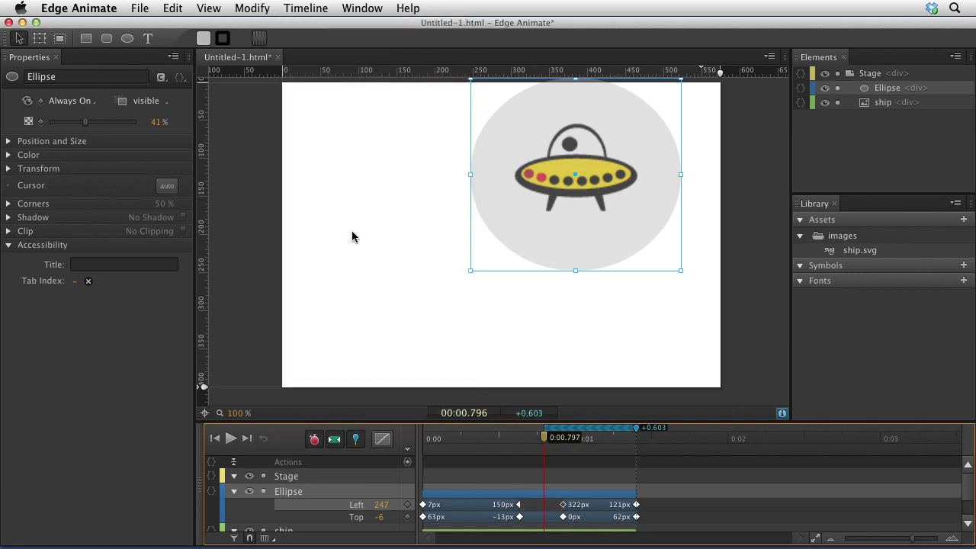
click(532, 519)
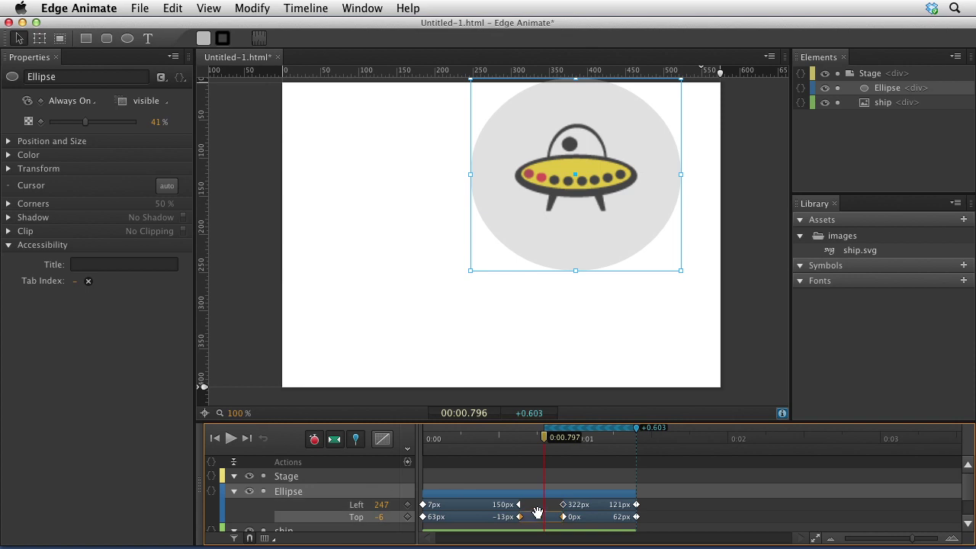
click(307, 7)
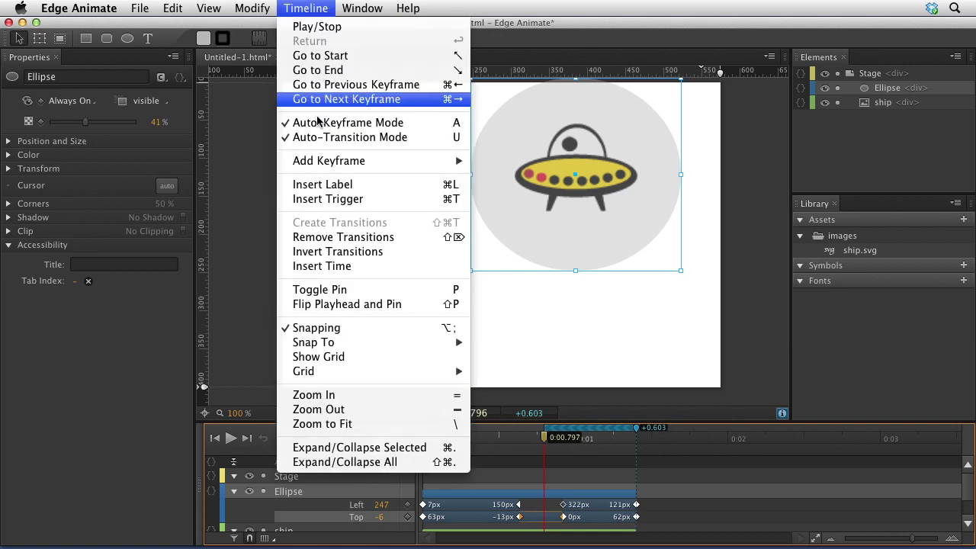
click(319, 239)
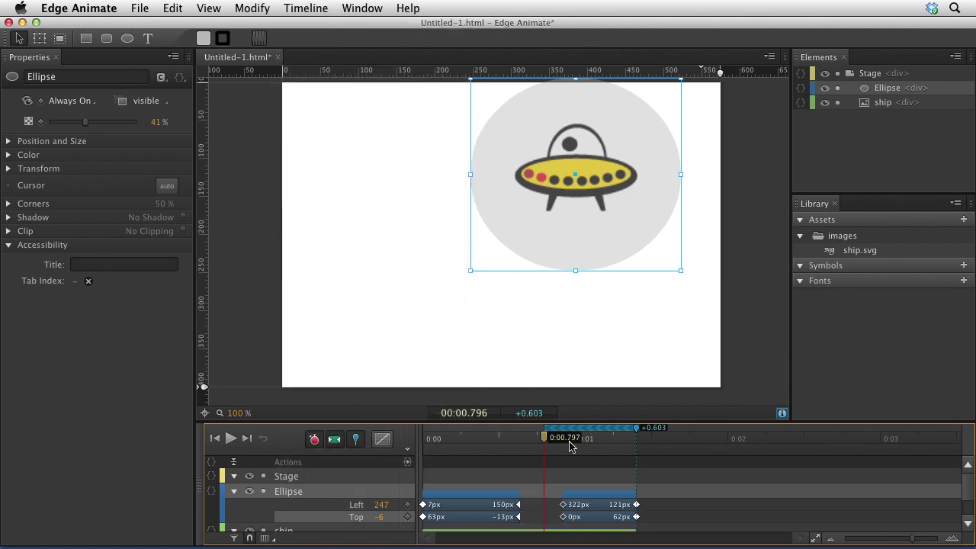
drag(542, 439, 472, 450)
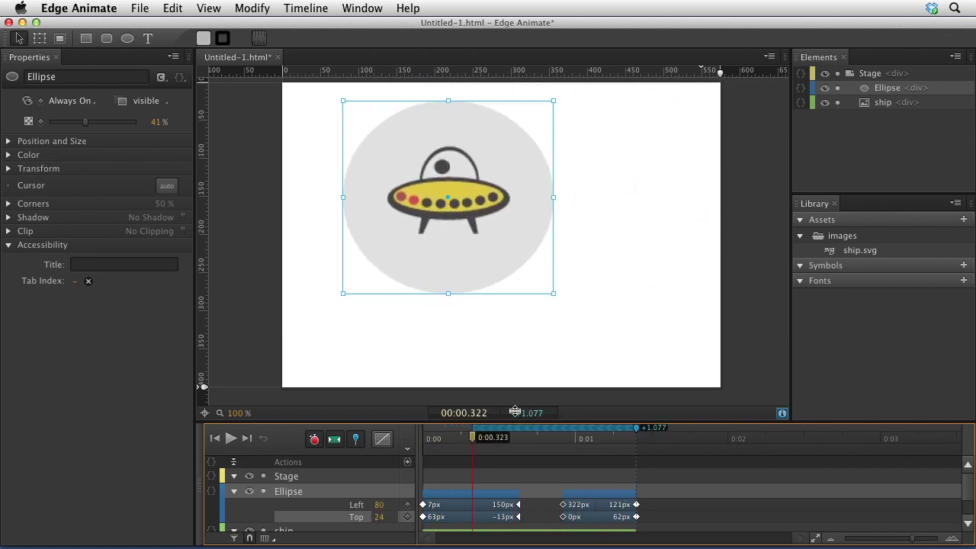
Step: Enlarge the timeline, scrub to 0.678 s, and move the ellipse left of the ship
drag(506, 313, 506, 313)
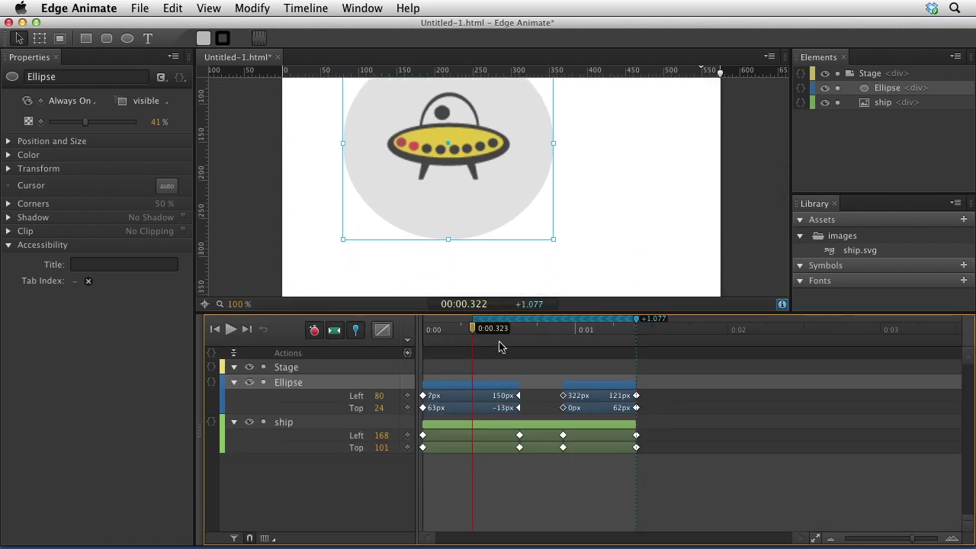
drag(474, 328, 561, 333)
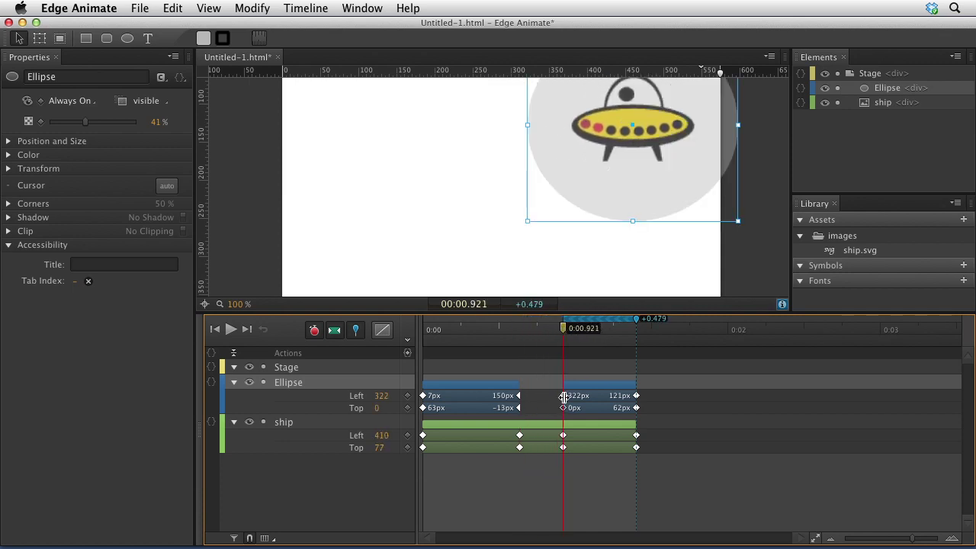
click(322, 7)
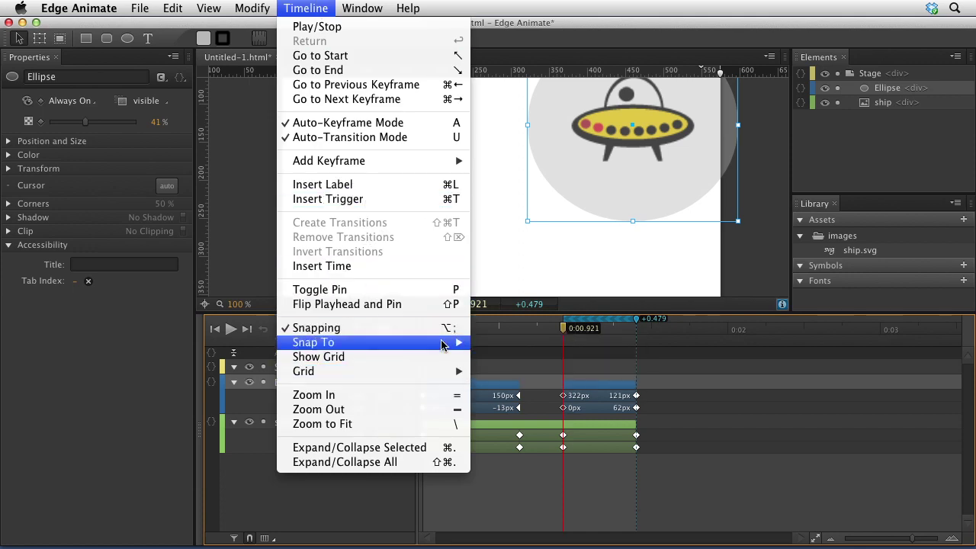
mouse_move(466, 343)
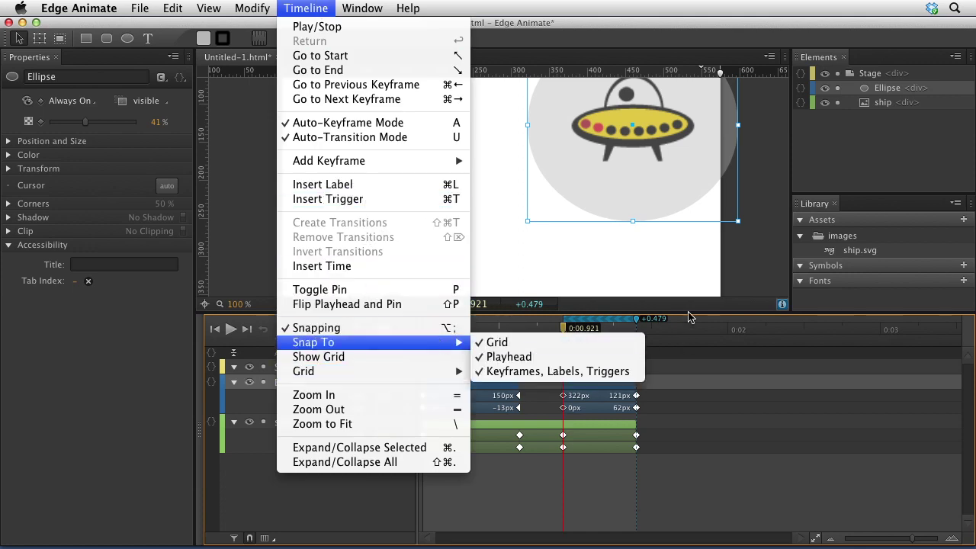
click(702, 275)
drag(622, 131, 645, 192)
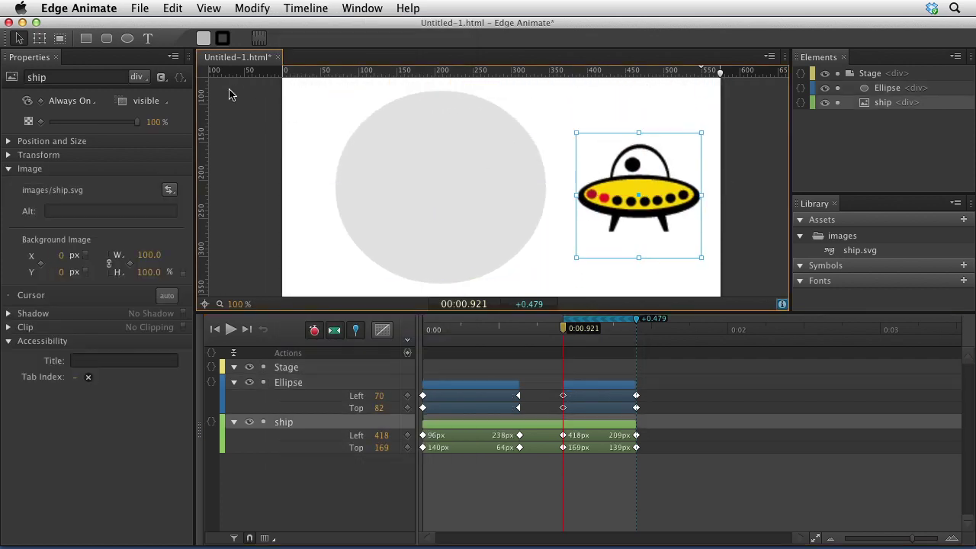
Step: Lower the ellipse's corner radius to about 32.6%, making it a rounded square
click(320, 164)
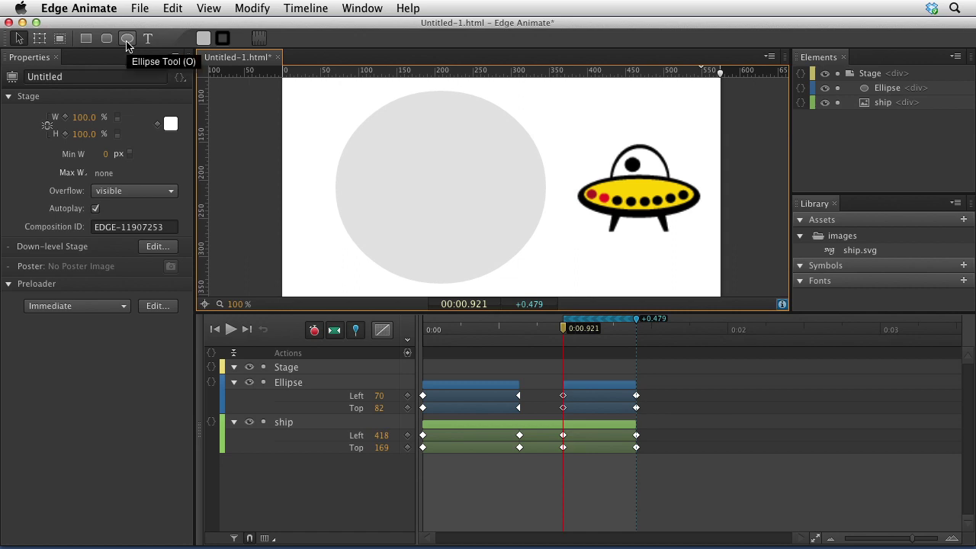
click(381, 168)
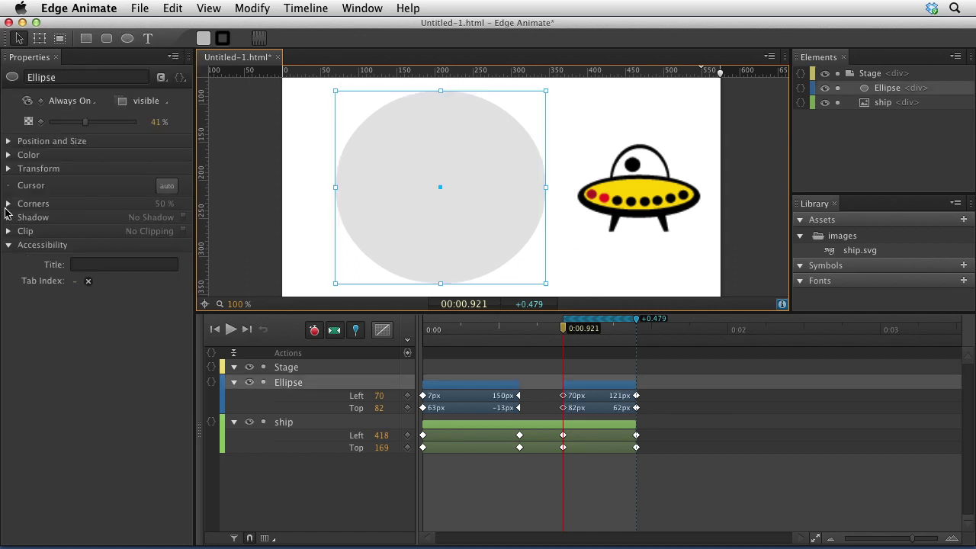
click(7, 204)
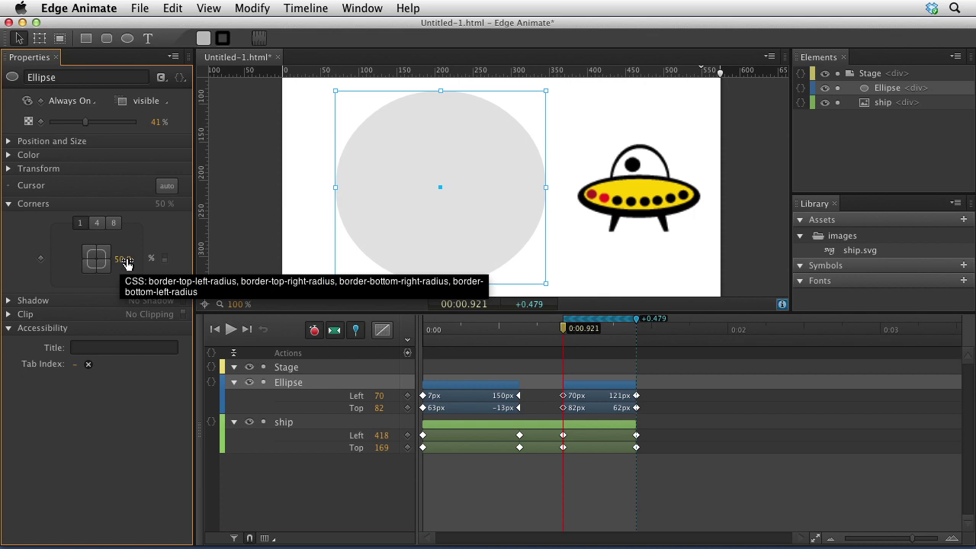
drag(126, 262, 92, 261)
Step: Deselect the ellipse and look over the Layout Defaults popup without changes
click(315, 152)
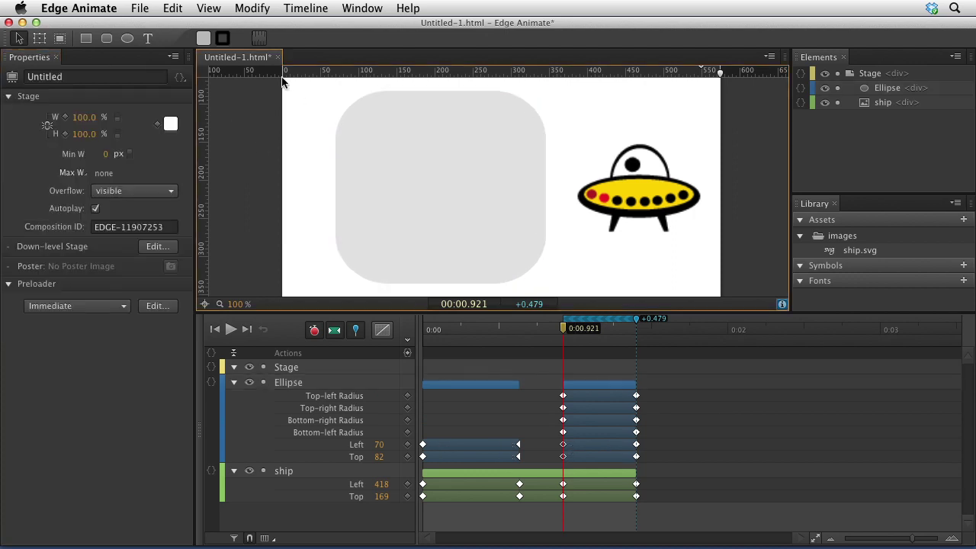
click(258, 40)
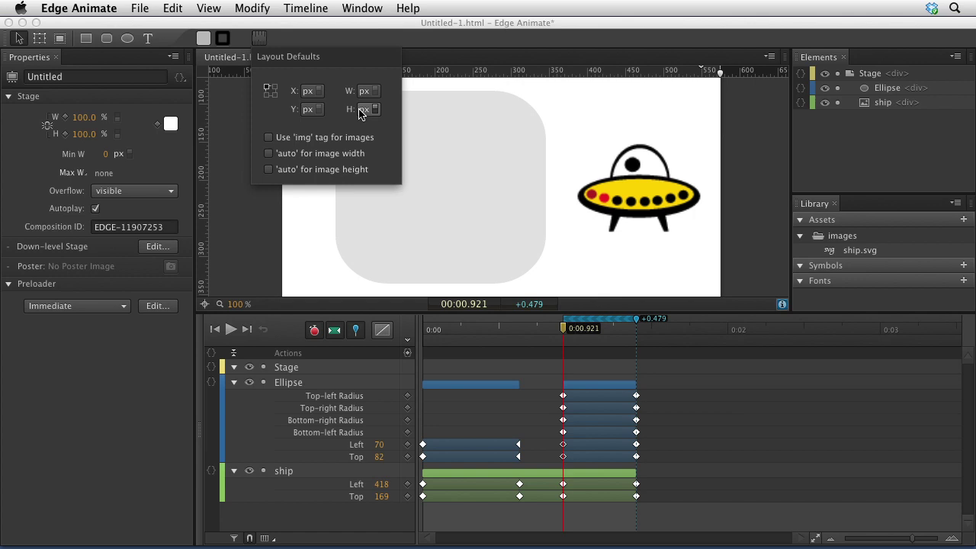
click(264, 538)
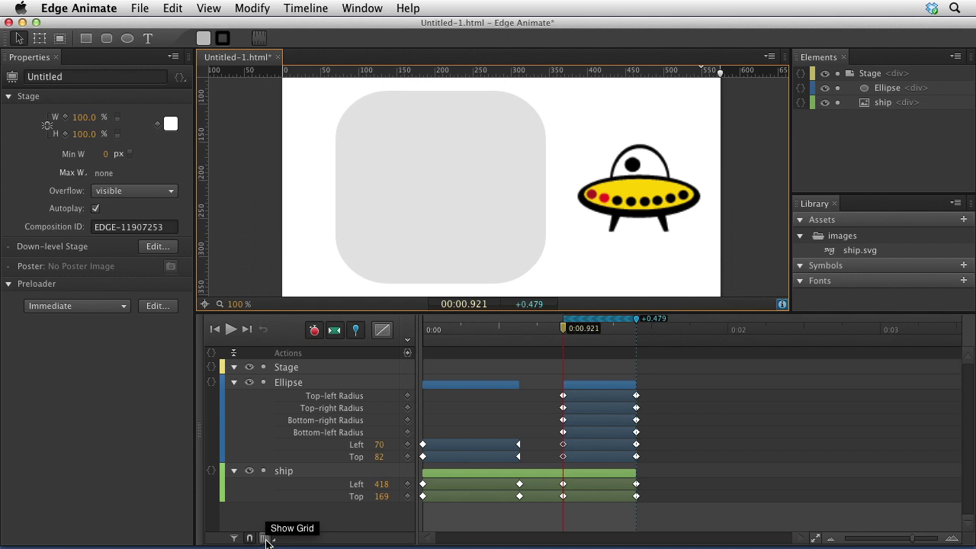
Step: Show the timeline grid and set its interval to 15 fps, then 24 fps
click(265, 539)
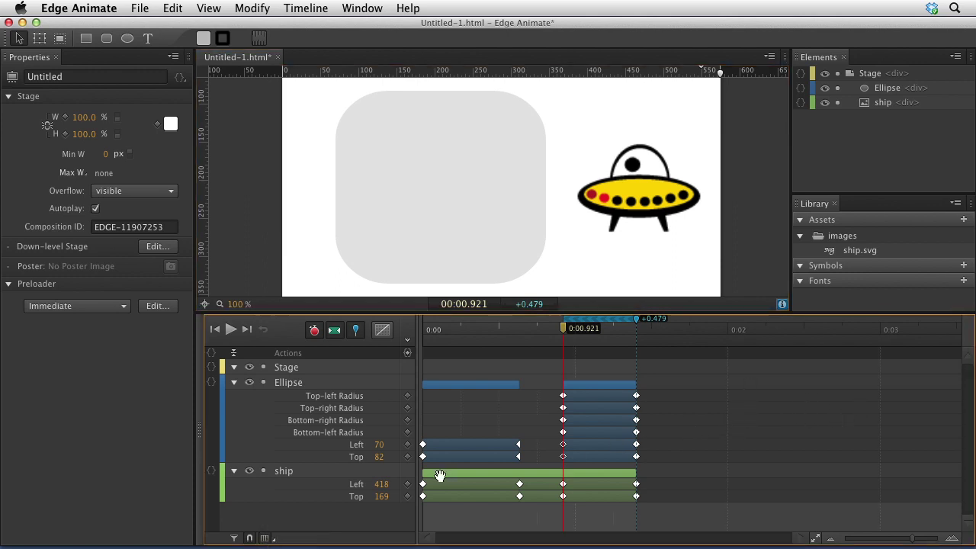
mouse_move(563, 333)
mouse_down()
mouse_move(693, 334)
mouse_move(552, 334)
mouse_up()
click(276, 541)
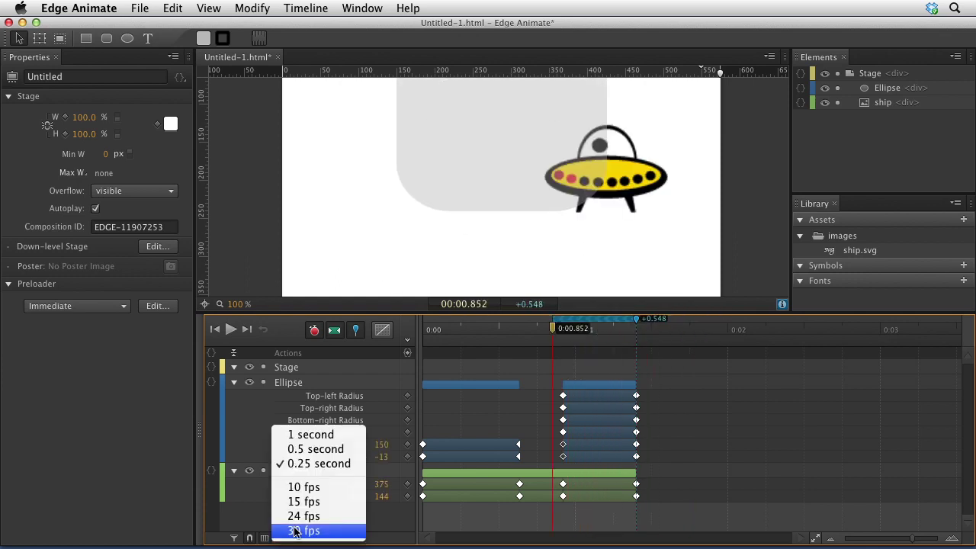
click(318, 503)
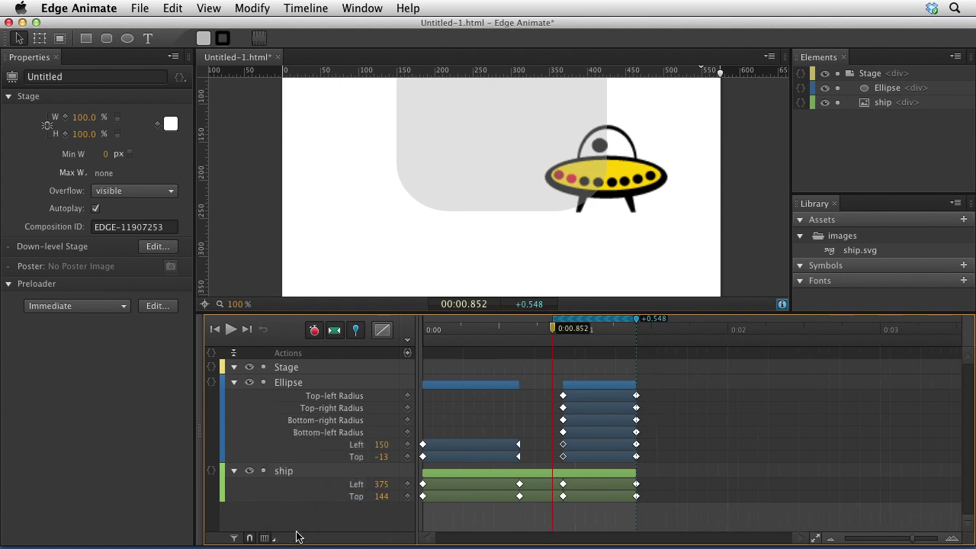
click(273, 539)
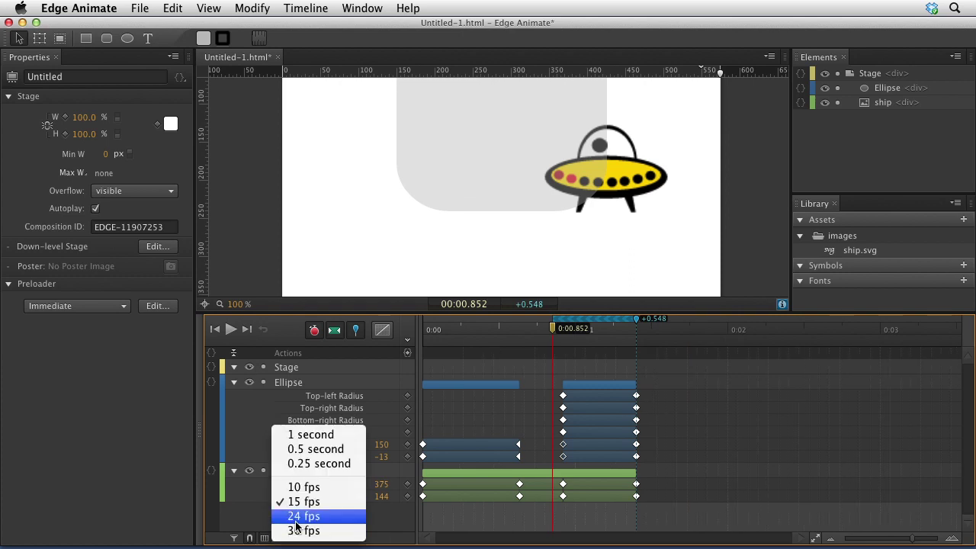
click(303, 516)
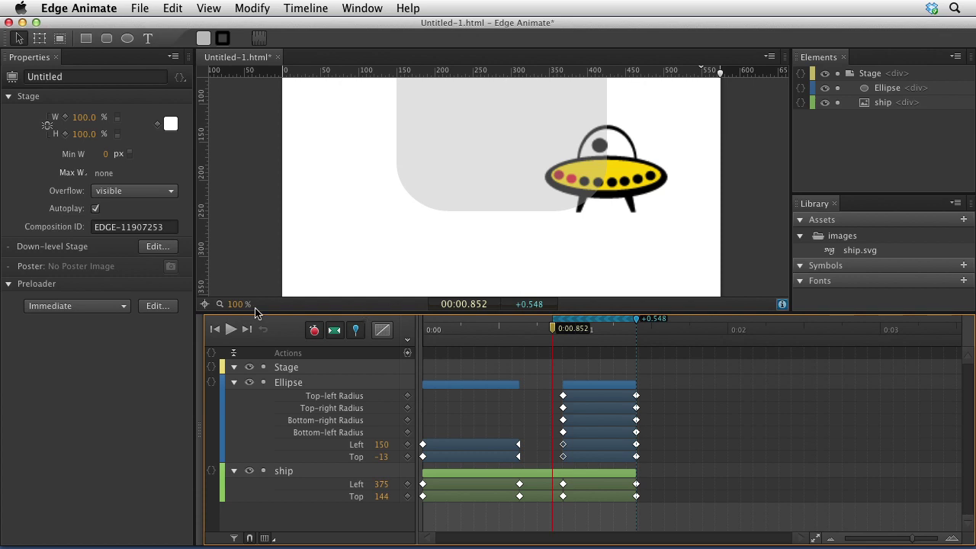
Step: Set the stage zoom to 138% and centre the stage in the view
mouse_move(236, 309)
mouse_down()
mouse_move(215, 305)
mouse_move(244, 310)
mouse_up()
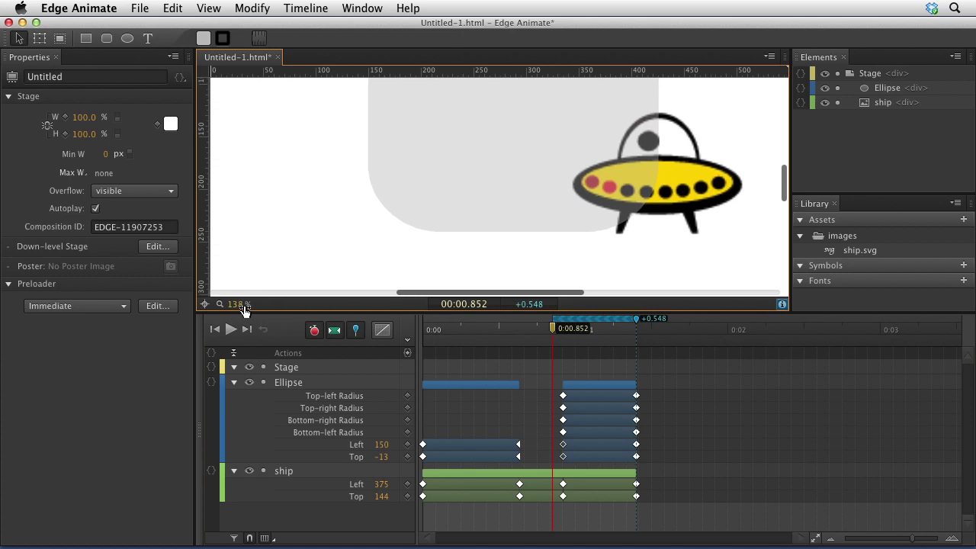
click(239, 305)
key(Return)
click(204, 305)
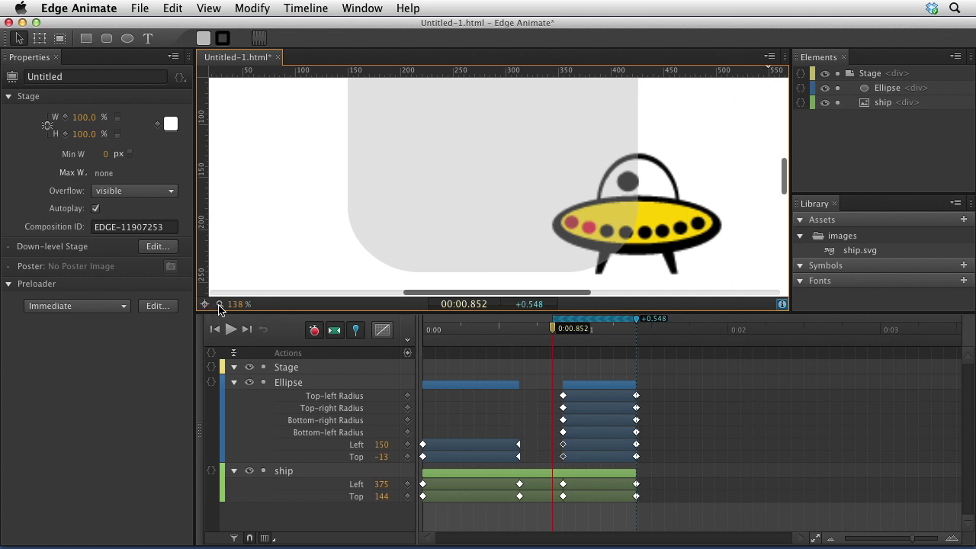
Step: Zoom the stage out to 50%, re-centre it, and show the SVG MIME-type notification
drag(233, 304, 190, 262)
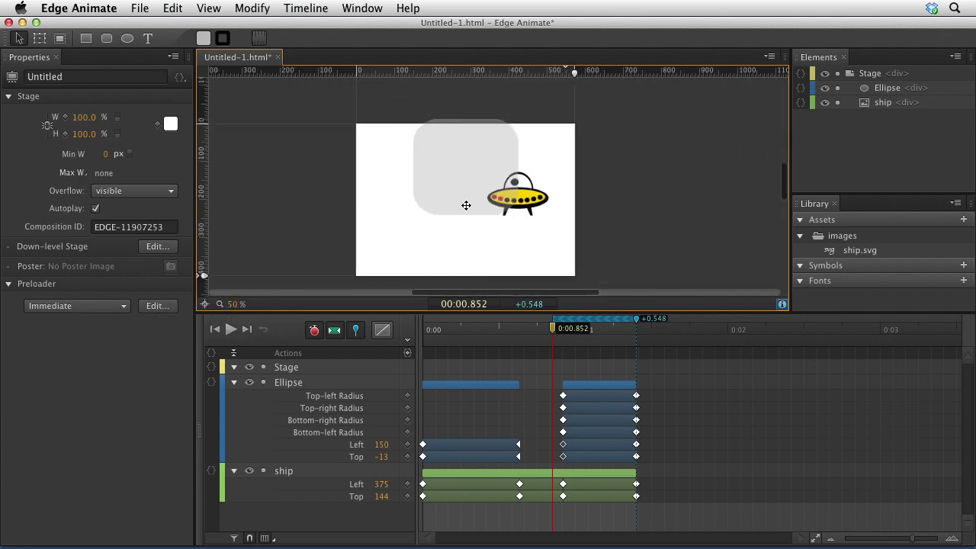
scroll(466, 205, right, 5)
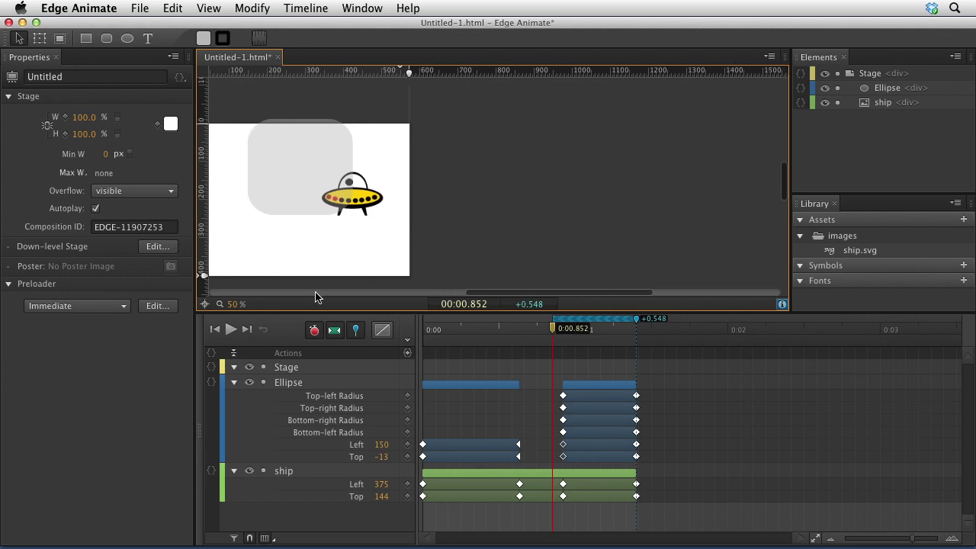
click(205, 305)
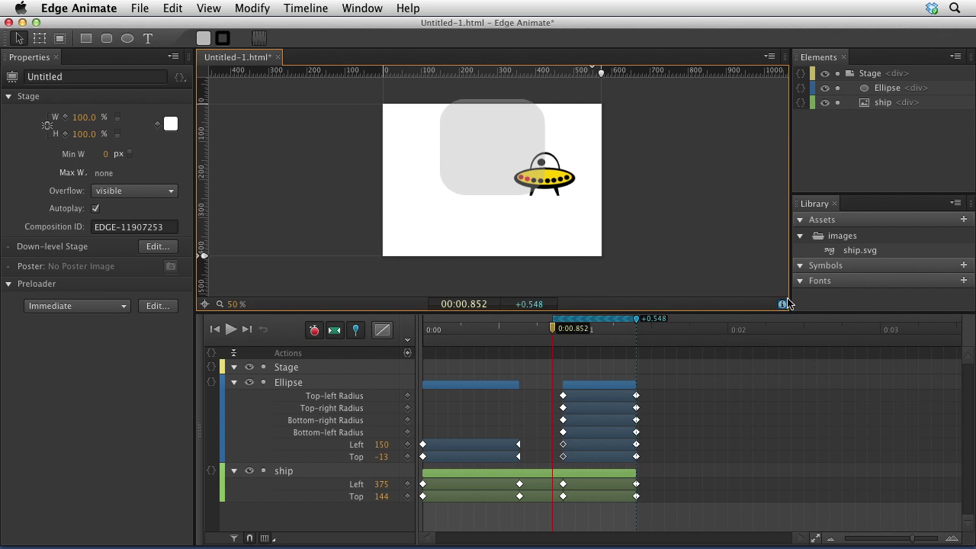
click(783, 305)
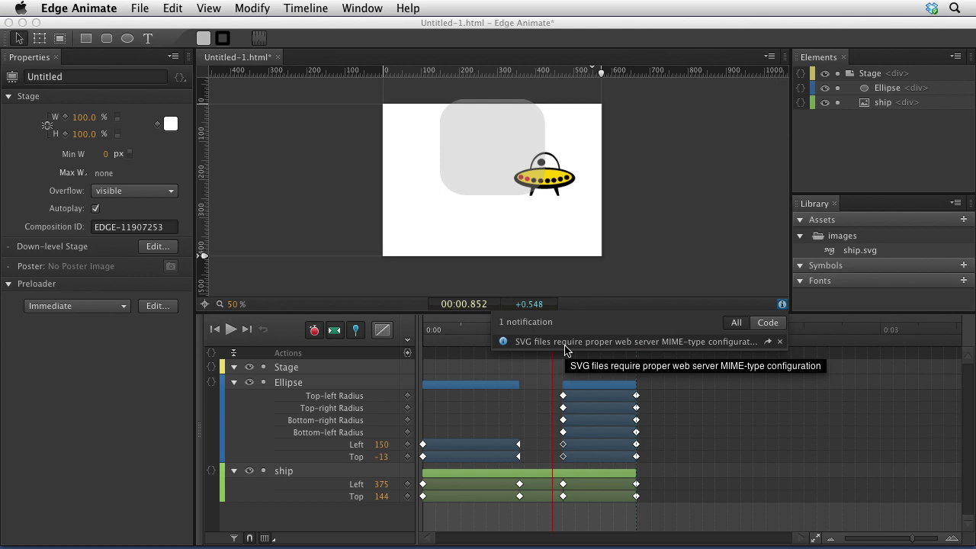
Step: Dismiss the notifications and open the Actions panel for the ship element to list its events
click(782, 305)
click(782, 305)
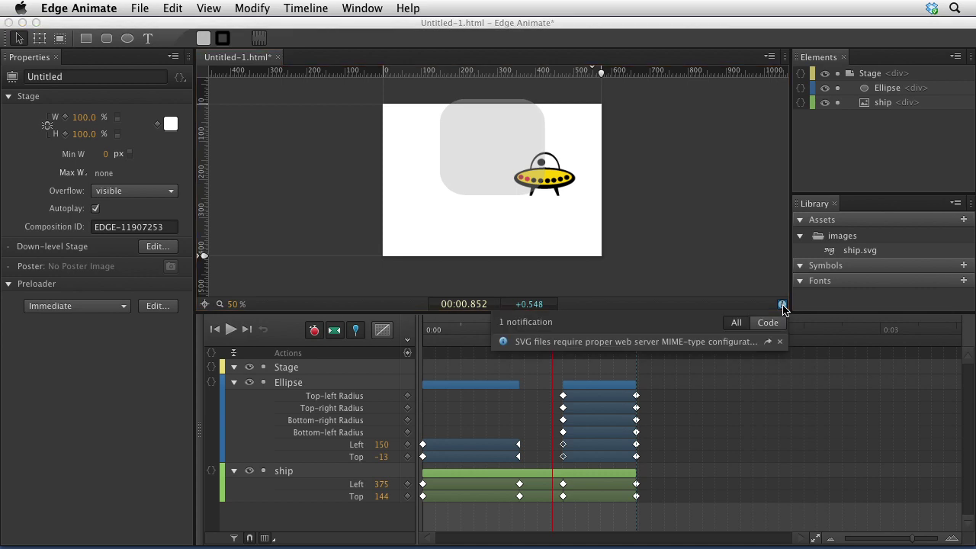
click(782, 305)
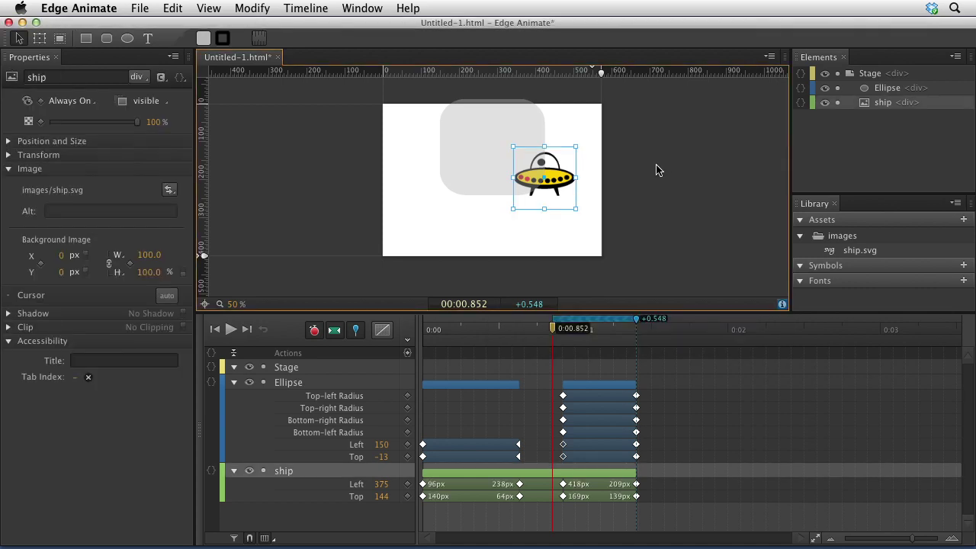
right_click(565, 182)
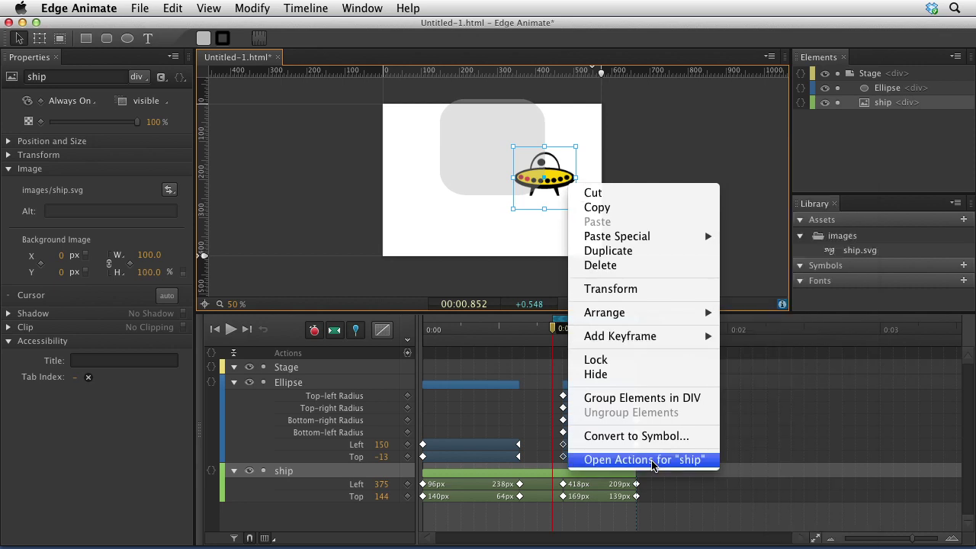
click(652, 461)
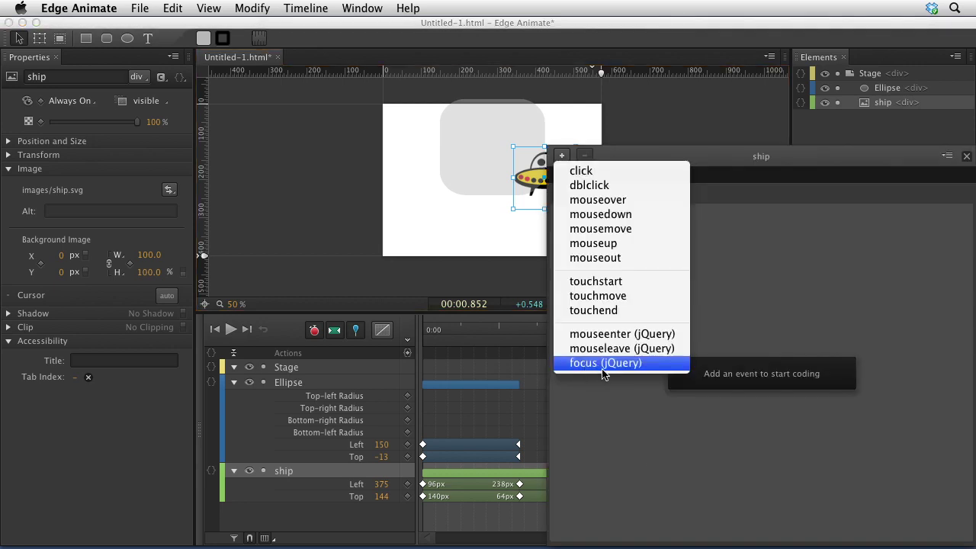